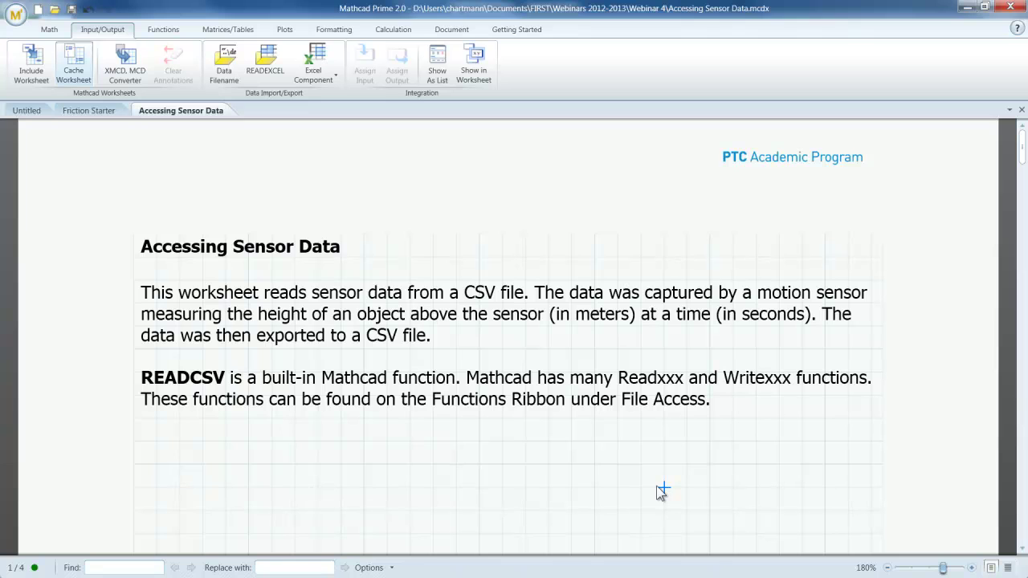
Look over the time and height columns of Projectile Data.csv in Excel and return to the Mathcad worksheet.
{"action": "left_click", "coordinate": [320, 431]}
{"action": "key", "text": "alt+Tab"}
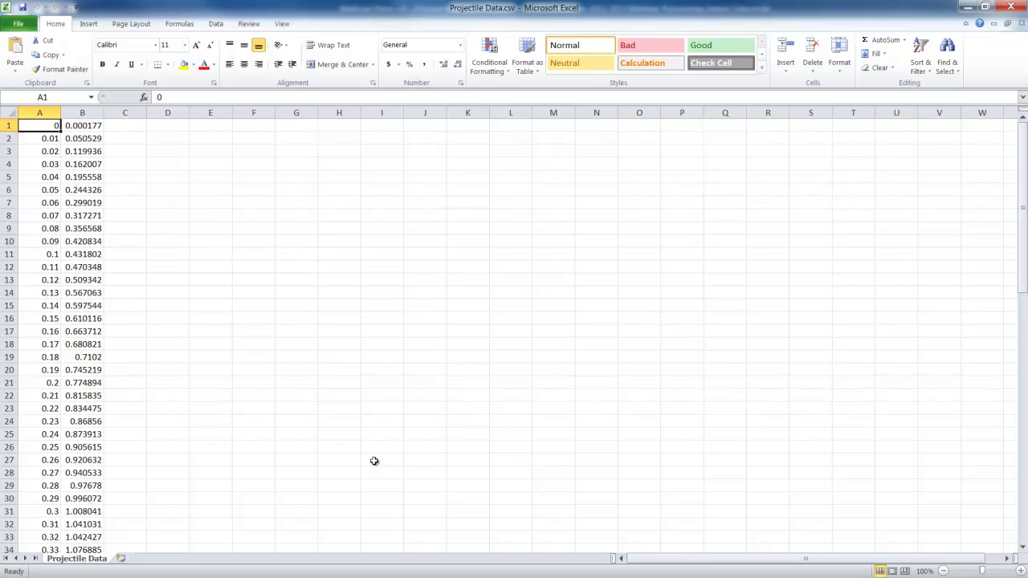
{"action": "key", "text": "alt+Tab"}
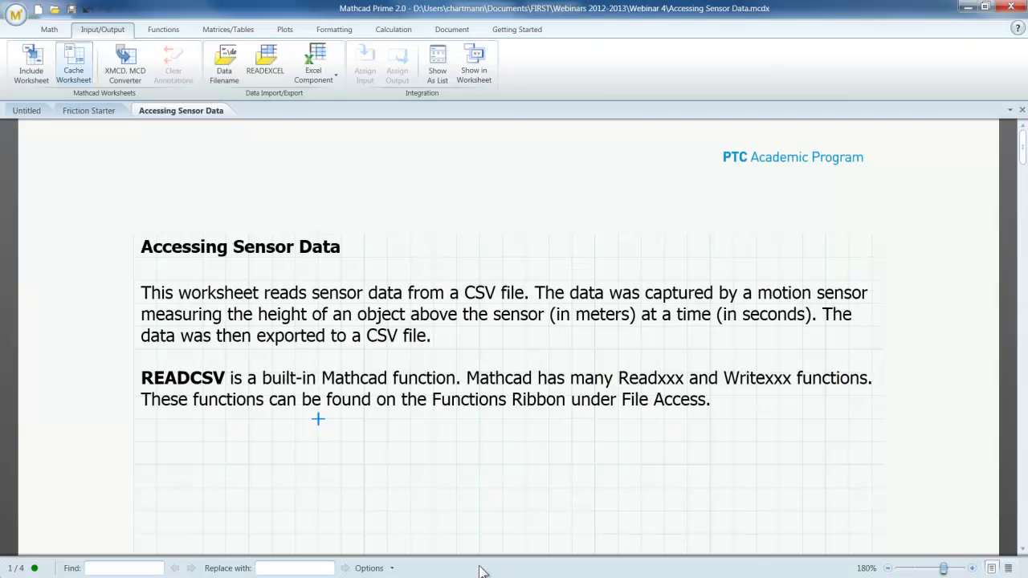
Below the READCSV paragraph, start a definition of Data using the READCSV file access function.
{"action": "left_click", "coordinate": [180, 465]}
{"action": "left_click", "coordinate": [249, 511]}
{"action": "type", "text": "Data:"}
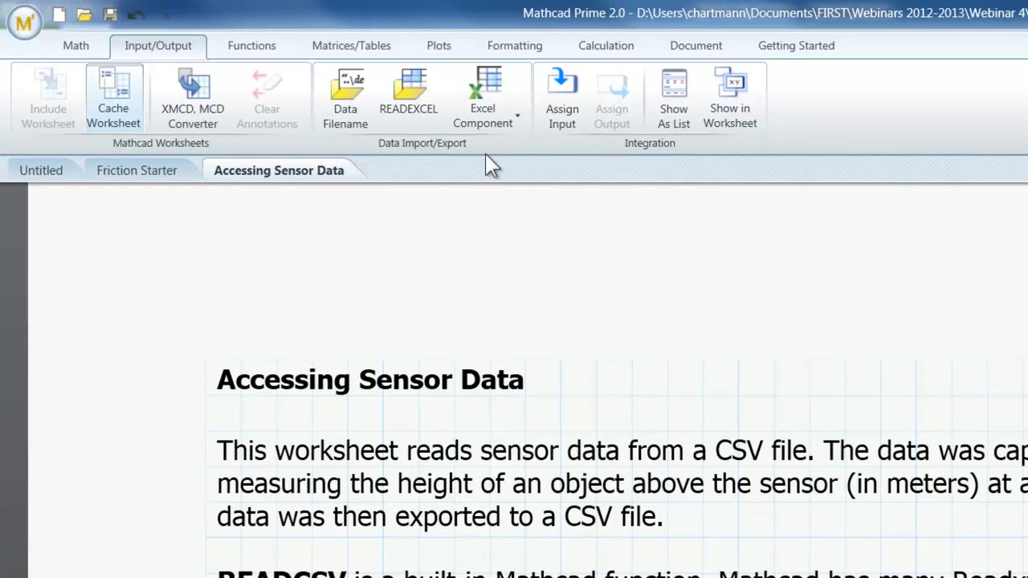
{"action": "left_click", "coordinate": [273, 45]}
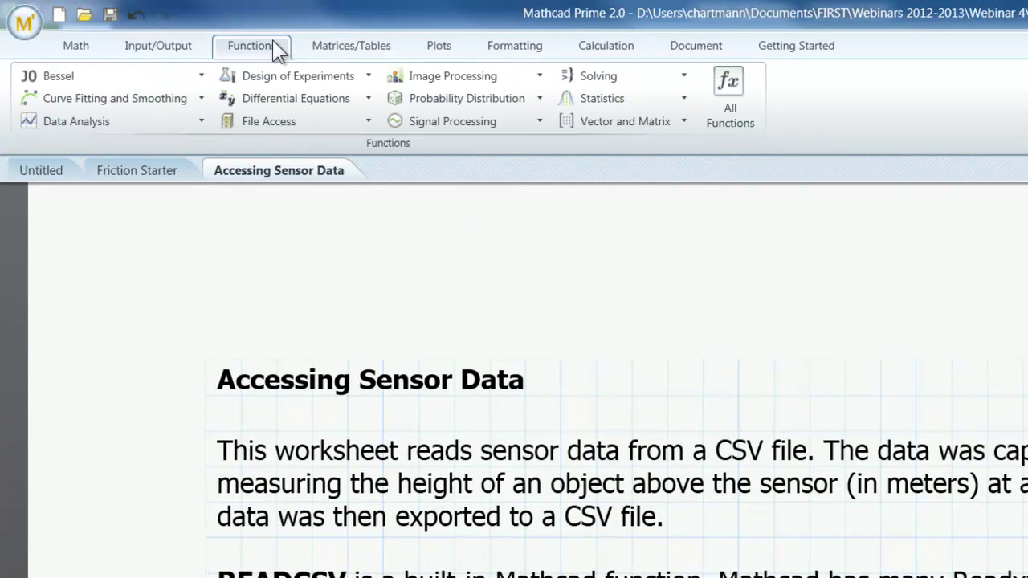
{"action": "left_click", "coordinate": [293, 124]}
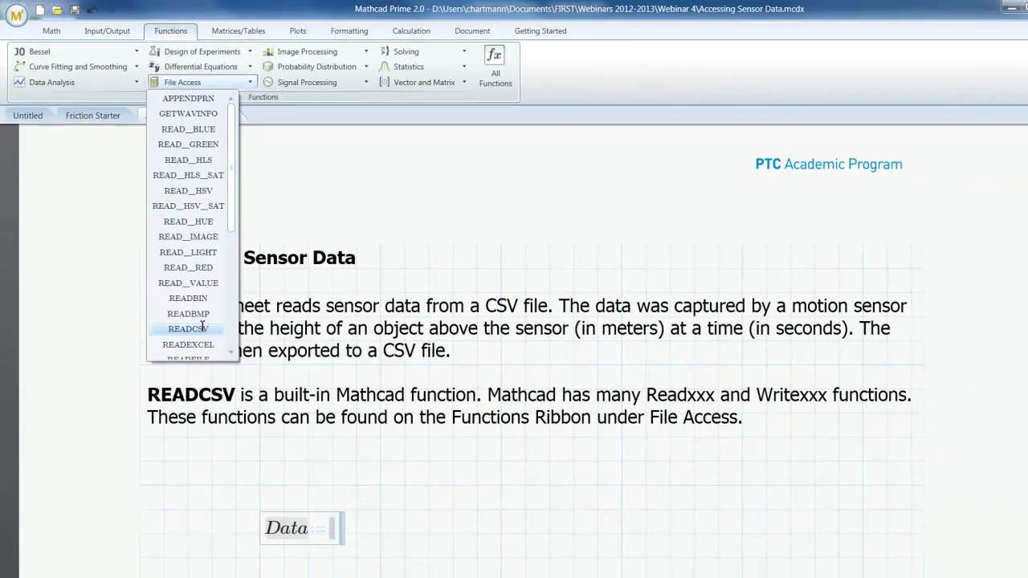
{"action": "left_click", "coordinate": [297, 518]}
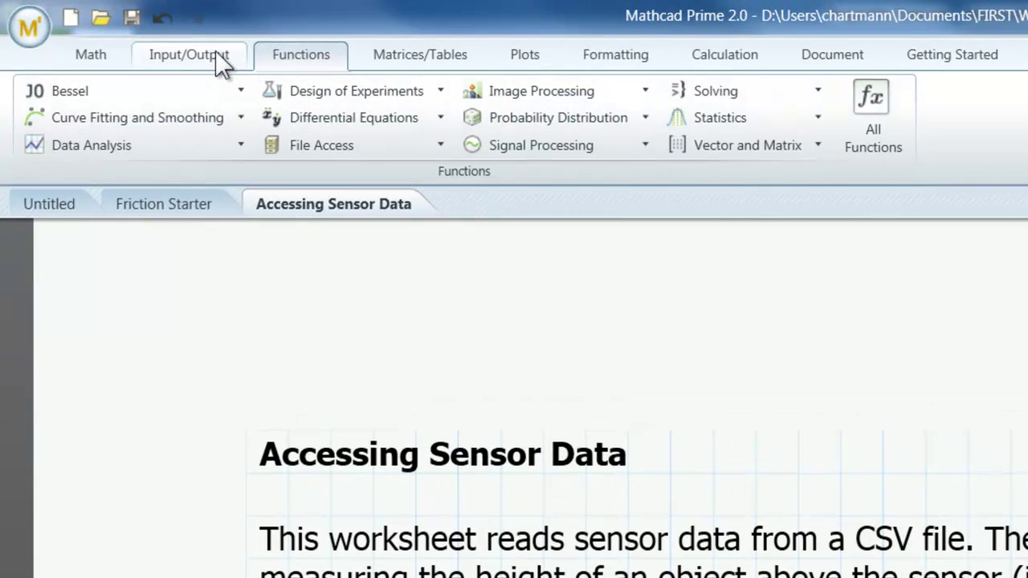
Insert the path of Projectile Data.csv as the READCSV argument and shift the definition closer to the page's left margin.
{"action": "left_click", "coordinate": [189, 55]}
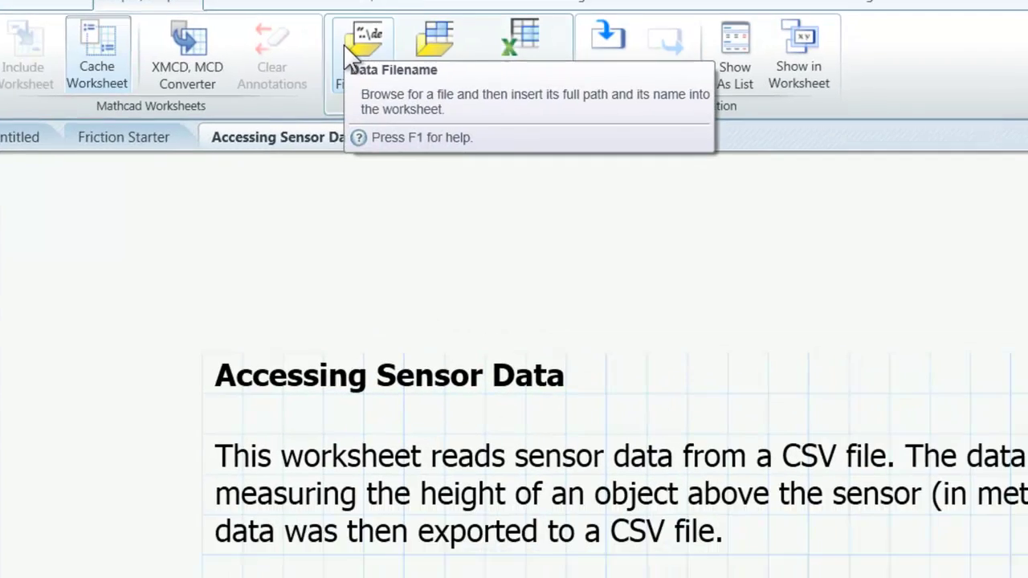
{"action": "left_click", "coordinate": [348, 49]}
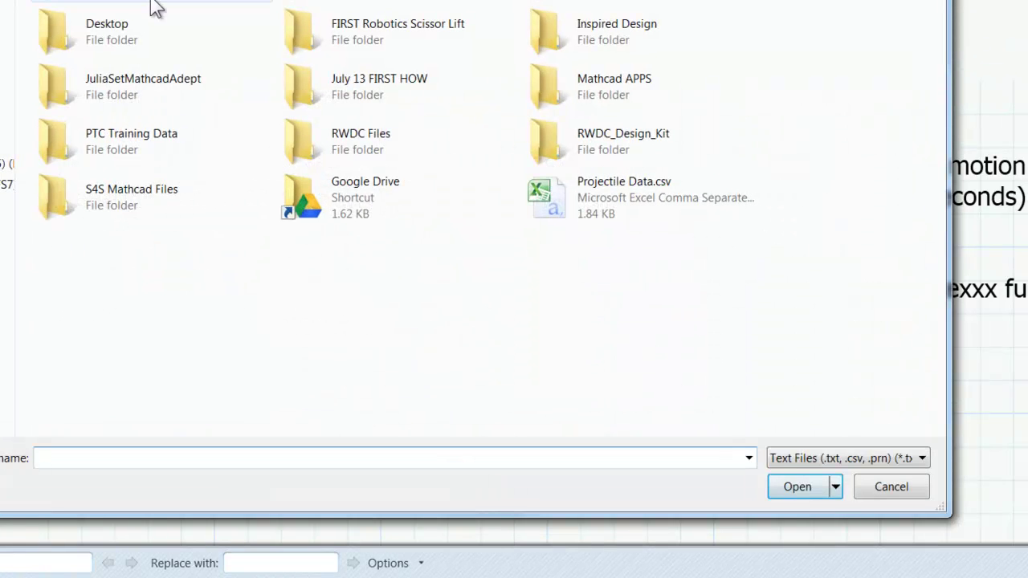
{"action": "left_click", "coordinate": [581, 193]}
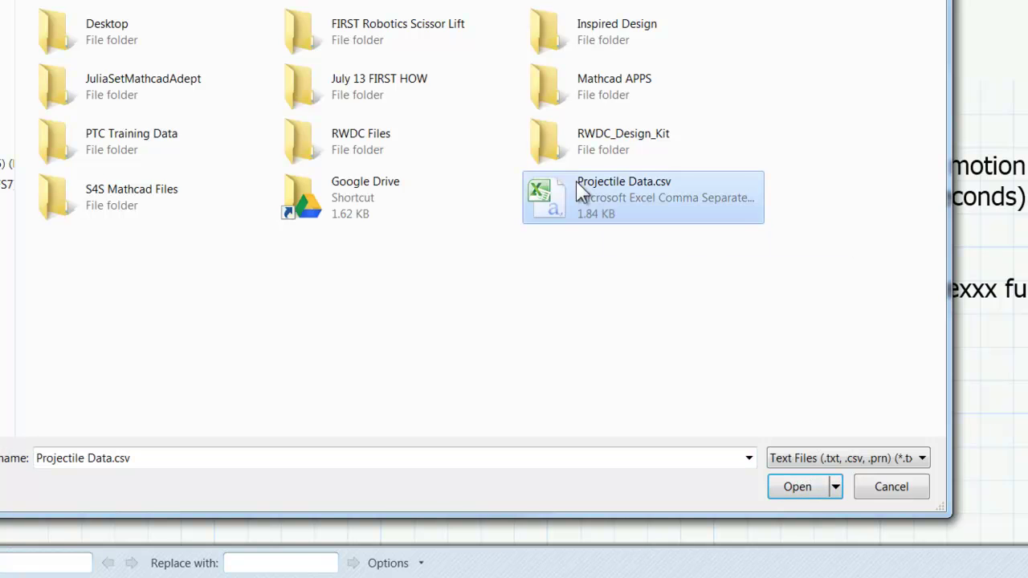
{"action": "left_click", "coordinate": [812, 487]}
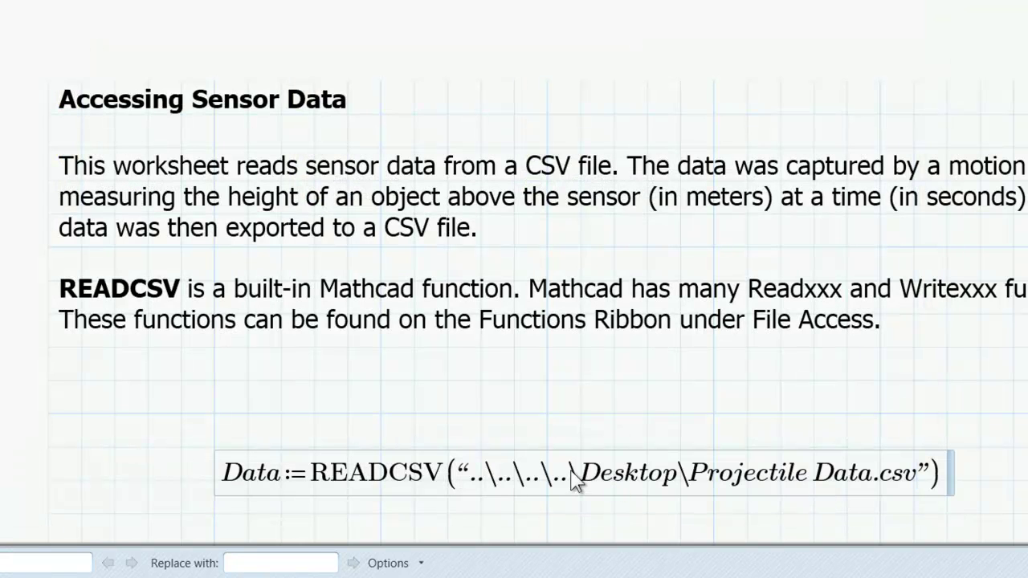
{"action": "left_click_drag", "start_coordinate": [468, 453], "coordinate": [458, 449]}
{"action": "left_click_drag", "start_coordinate": [372, 436], "coordinate": [333, 441]}
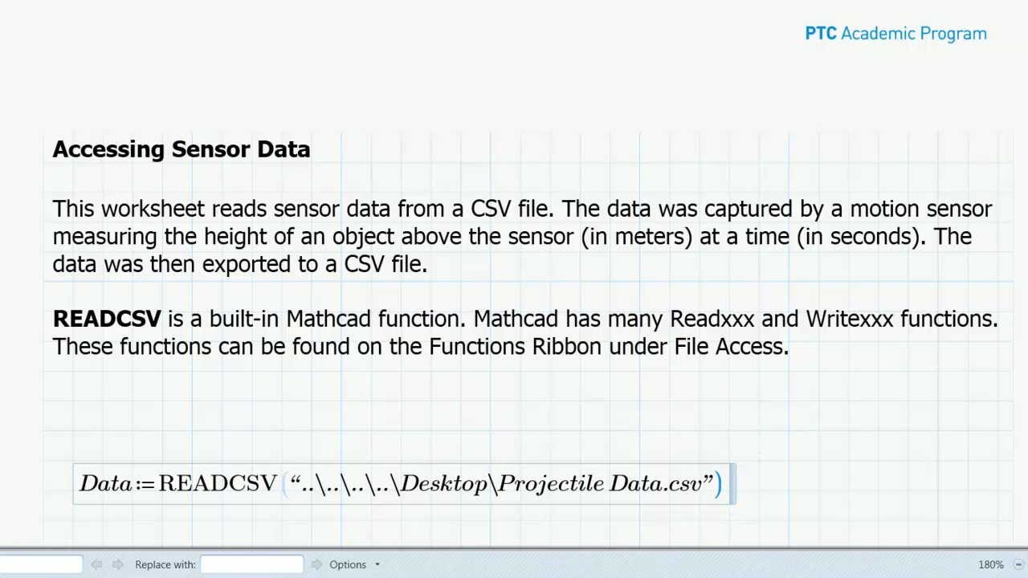
Evaluate the Data definition to display its matrix and move the region down so it clears the READCSV paragraph.
{"action": "left_click", "coordinate": [233, 2]}
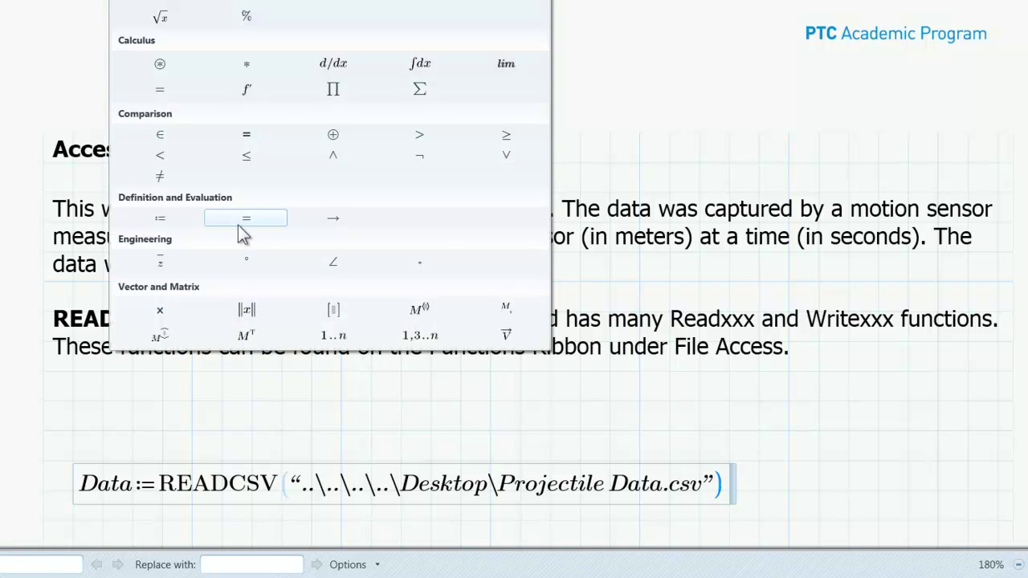
{"action": "left_click", "coordinate": [240, 219]}
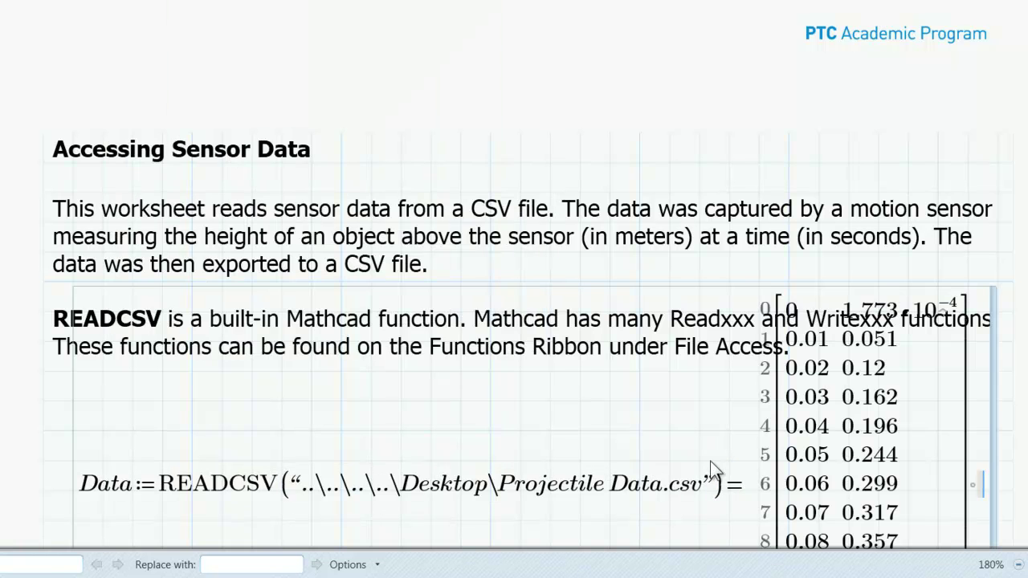
{"action": "scroll", "coordinate": [712, 416], "scroll_direction": "down", "scroll_amount": 2}
{"action": "scroll", "coordinate": [712, 416], "scroll_direction": "down", "scroll_amount": 2}
{"action": "left_click_drag", "start_coordinate": [681, 119], "coordinate": [687, 211]}
{"action": "scroll", "coordinate": [682, 222], "scroll_direction": "down", "scroll_amount": 2}
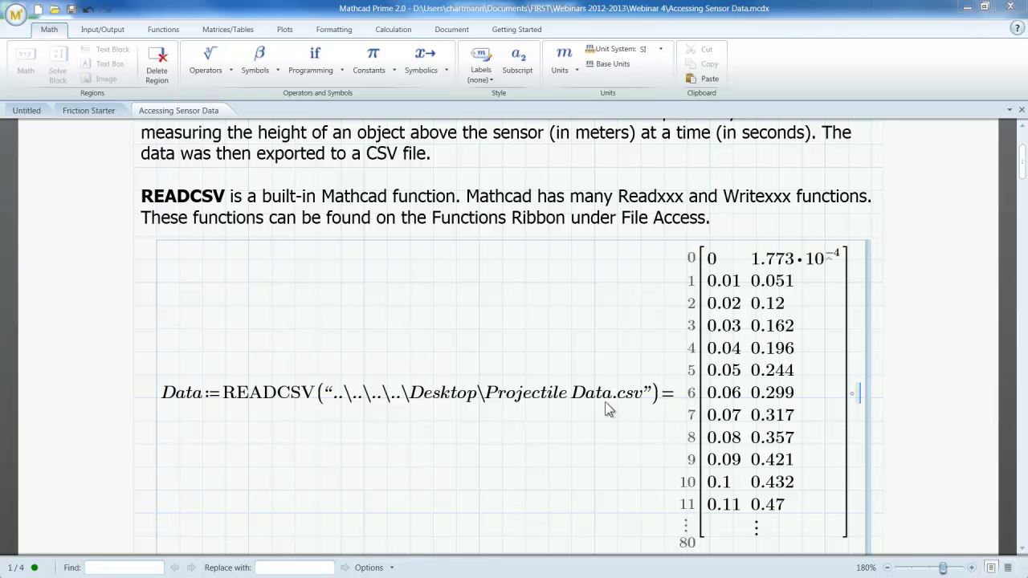
{"action": "left_click", "coordinate": [604, 402]}
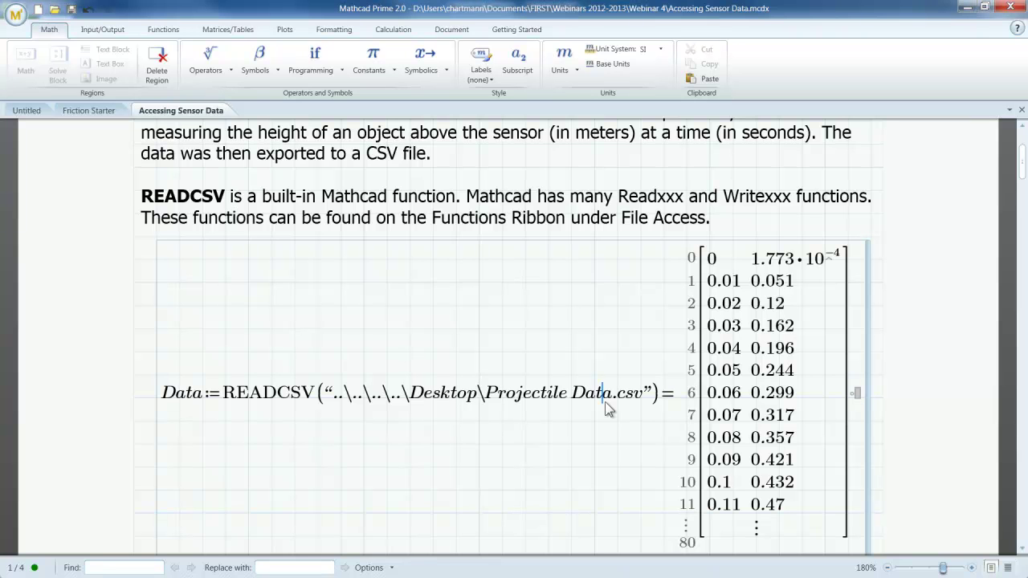
Below the Matrix Column Operator note, start a definition of Time with the Matrix Column operator.
{"action": "scroll", "coordinate": [605, 402], "scroll_direction": "down", "scroll_amount": 4}
{"action": "scroll", "coordinate": [605, 402], "scroll_direction": "down", "scroll_amount": 6}
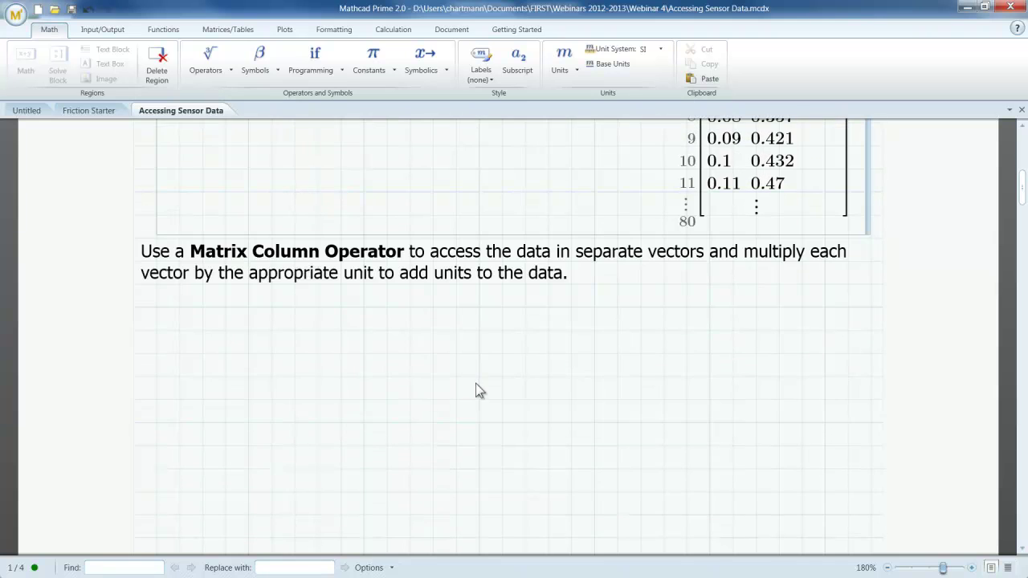
{"action": "left_click", "coordinate": [230, 362]}
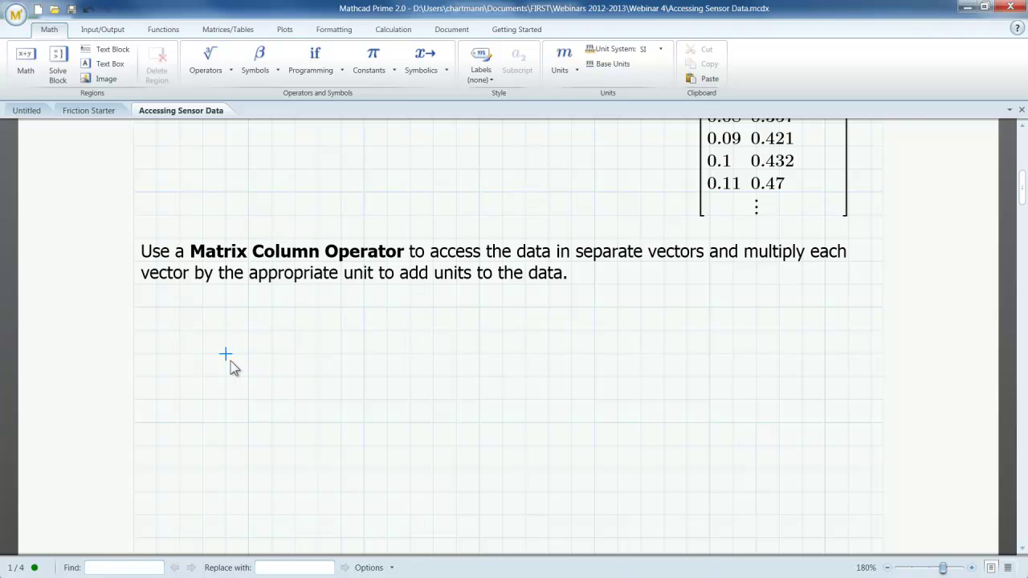
{"action": "type", "text": "Time:"}
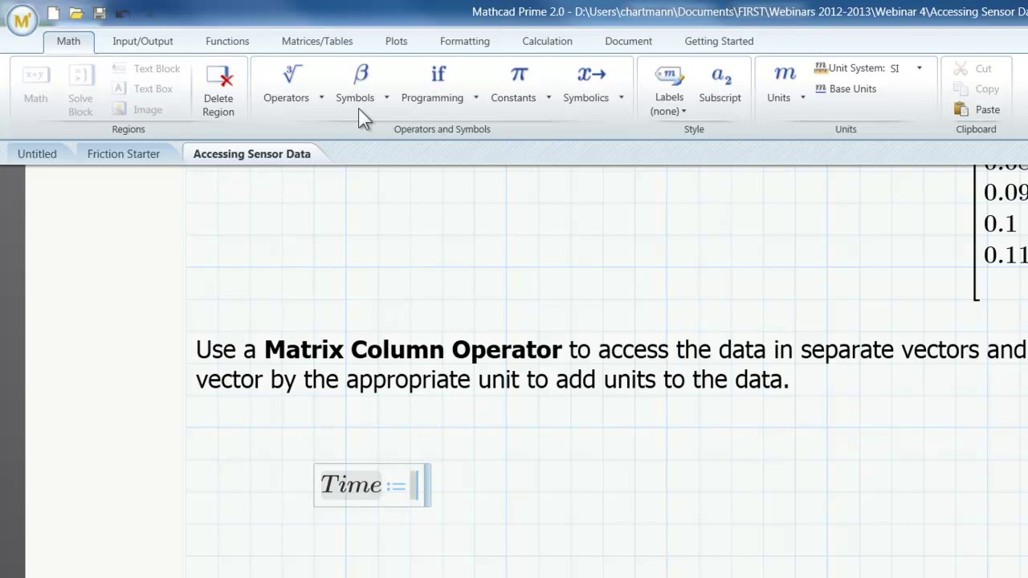
{"action": "left_click", "coordinate": [313, 49]}
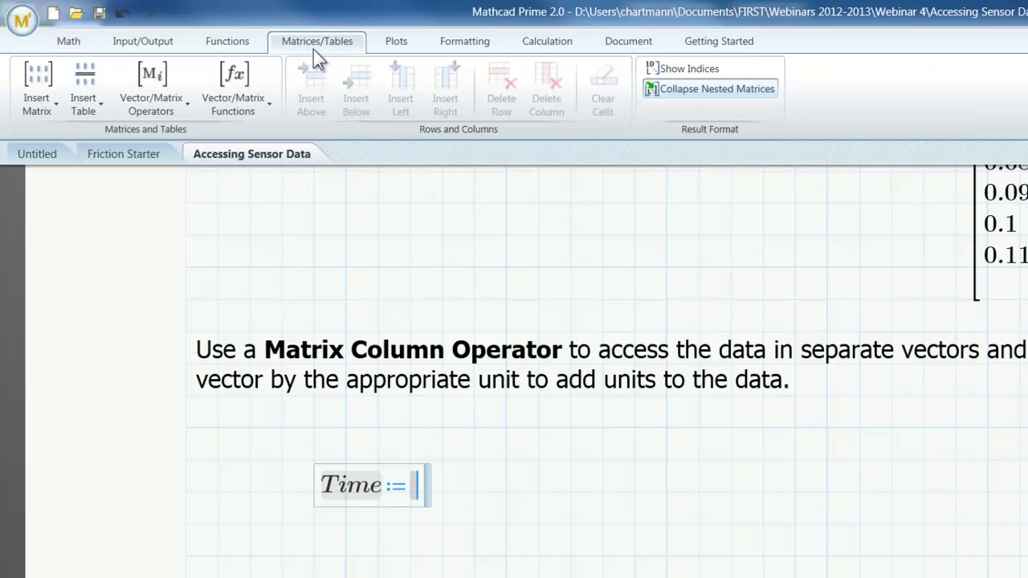
{"action": "left_click", "coordinate": [148, 107]}
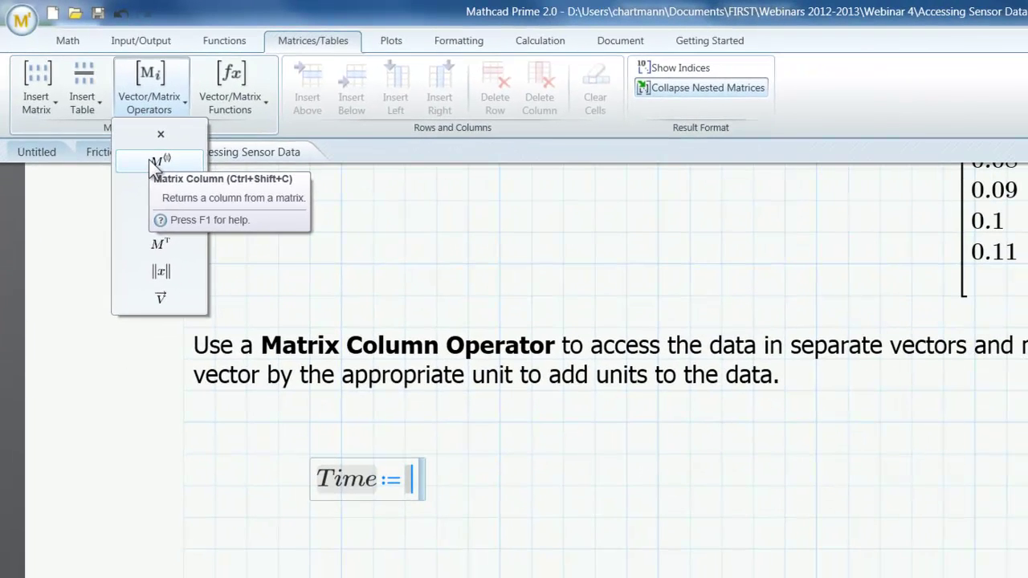
{"action": "left_click", "coordinate": [152, 163]}
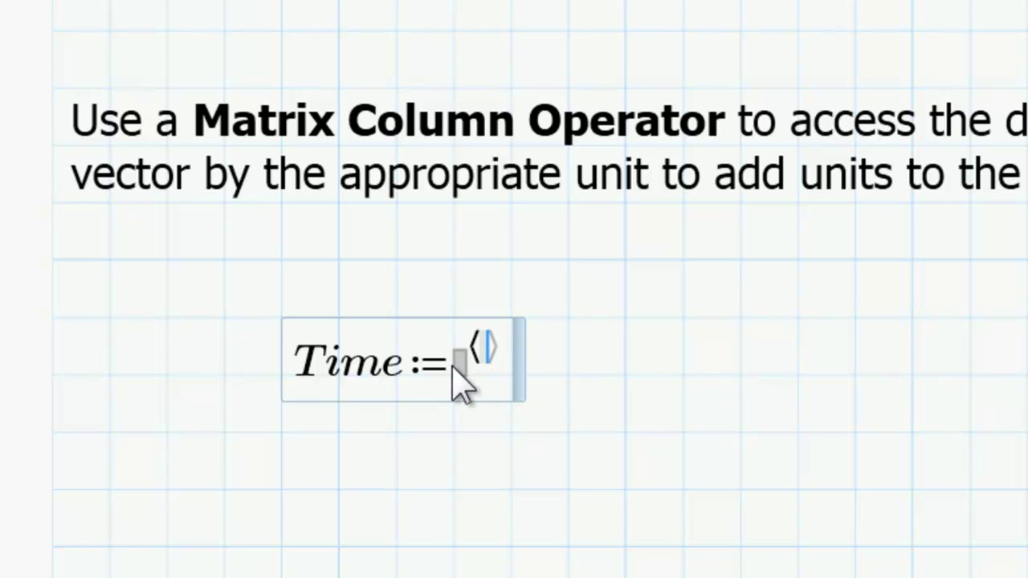
Complete the Time definition with column 0 of Data multiplied by the unit s.
{"action": "left_click", "coordinate": [460, 363]}
{"action": "type", "text": "Data"}
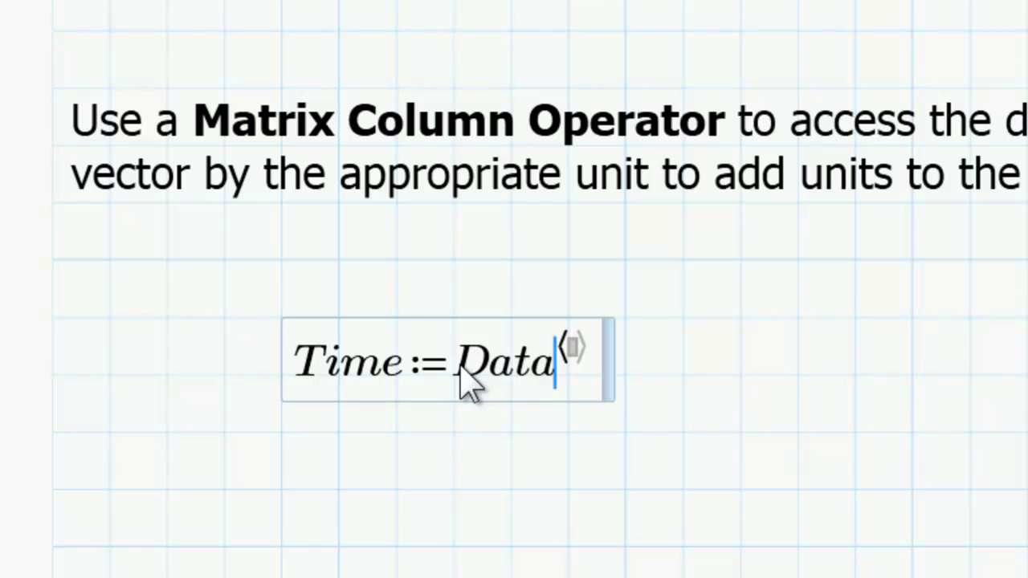
{"action": "left_click", "coordinate": [573, 341]}
{"action": "type", "text": "0"}
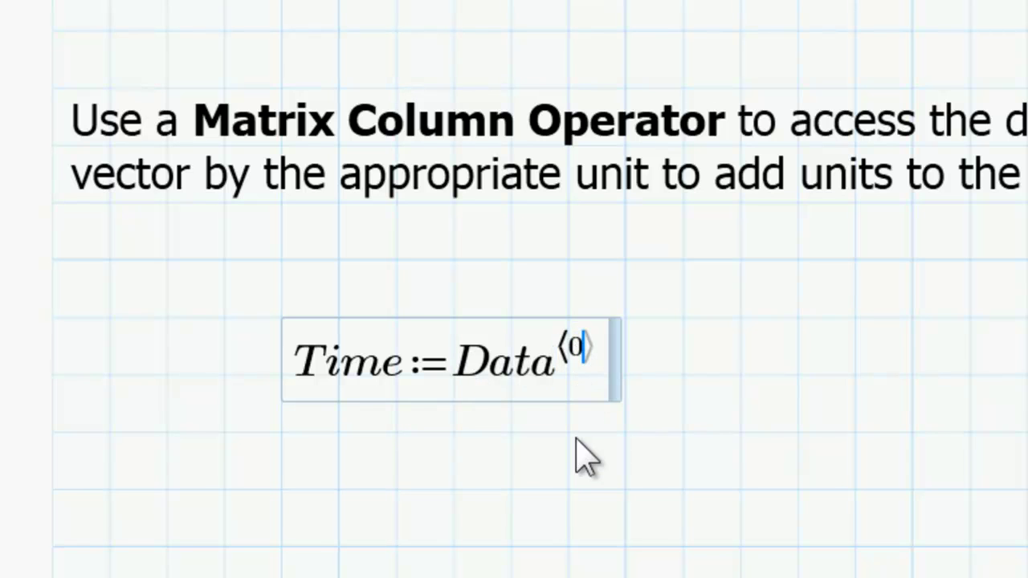
{"action": "key", "text": "Right"}
{"action": "type", "text": "*s"}
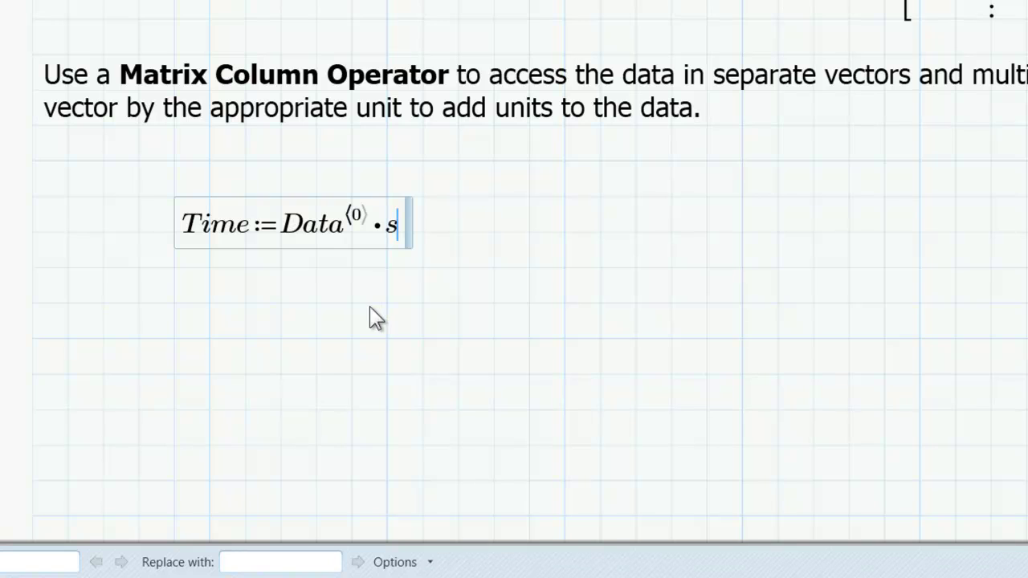
{"action": "left_click", "coordinate": [364, 307]}
Evaluate Time beside its definition to check the values and unit, and delete that evaluation.
{"action": "left_click", "coordinate": [168, 406]}
{"action": "type", "text": "Ti"}
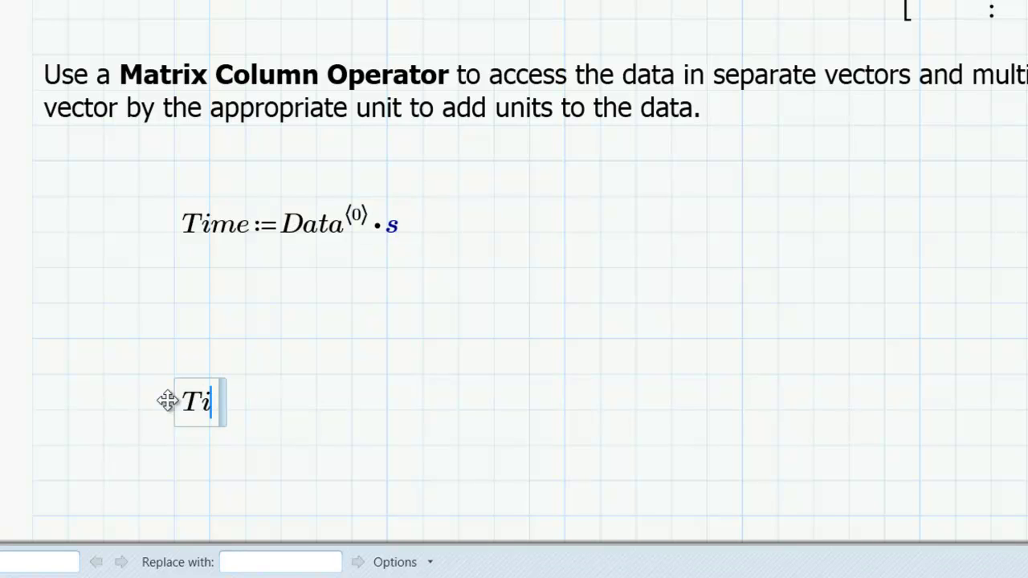
{"action": "type", "text": "me="}
{"action": "left_click_drag", "start_coordinate": [325, 170], "coordinate": [616, 175]}
{"action": "scroll", "coordinate": [654, 361], "scroll_direction": "down", "scroll_amount": 3}
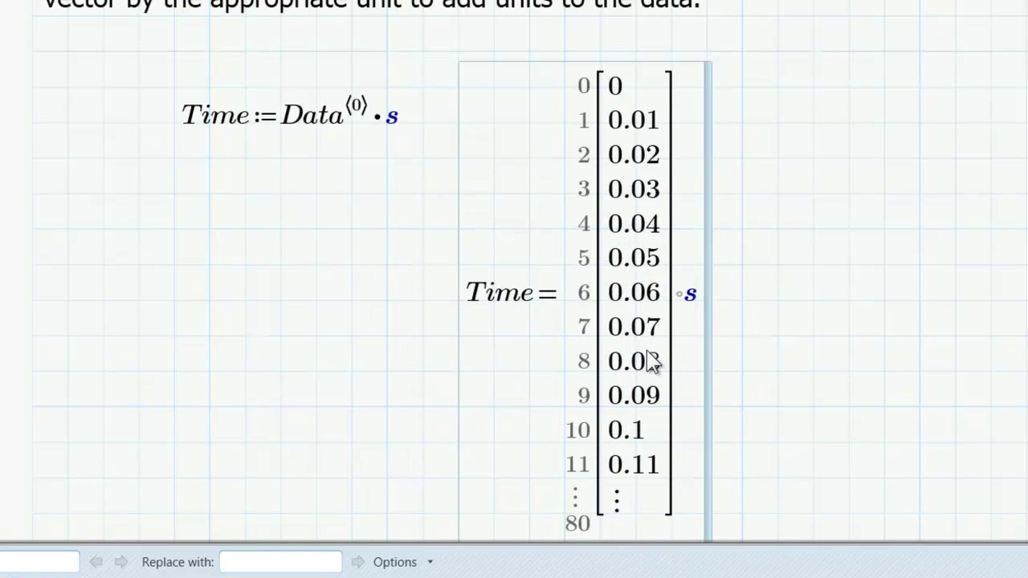
{"action": "key", "text": "Delete"}
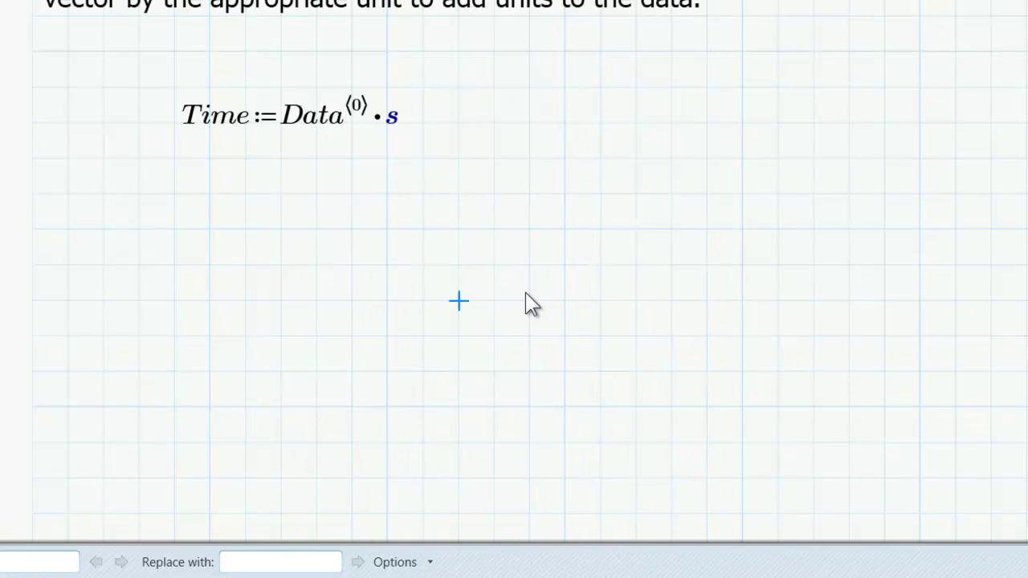
Define Height below Time as column 1 of Data, using the Matrix Column operator, multiplied by the unit m.
{"action": "left_click", "coordinate": [172, 195]}
{"action": "left_click", "coordinate": [177, 256]}
{"action": "type", "text": "Height"}
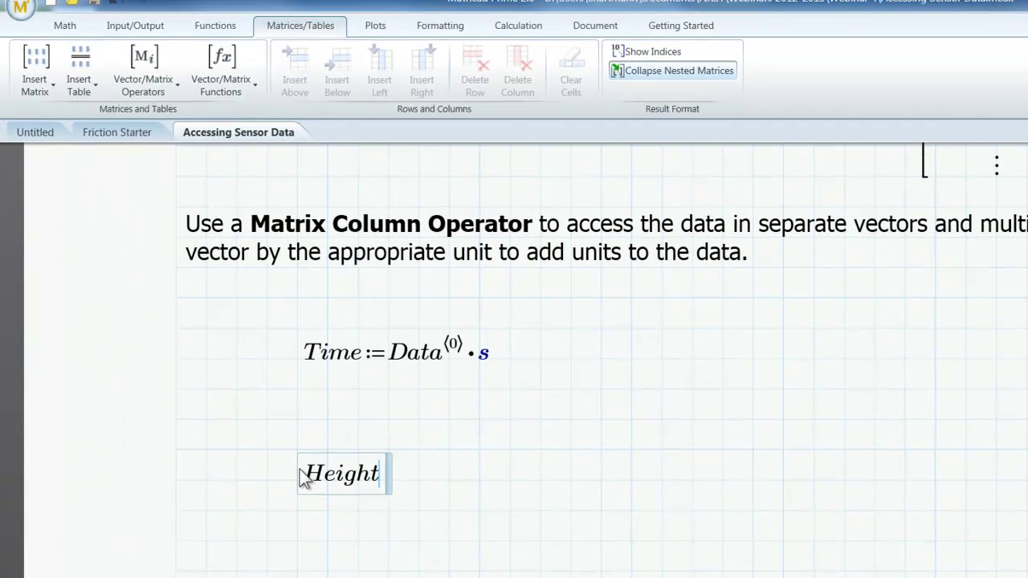
{"action": "type", "text": ":=Data"}
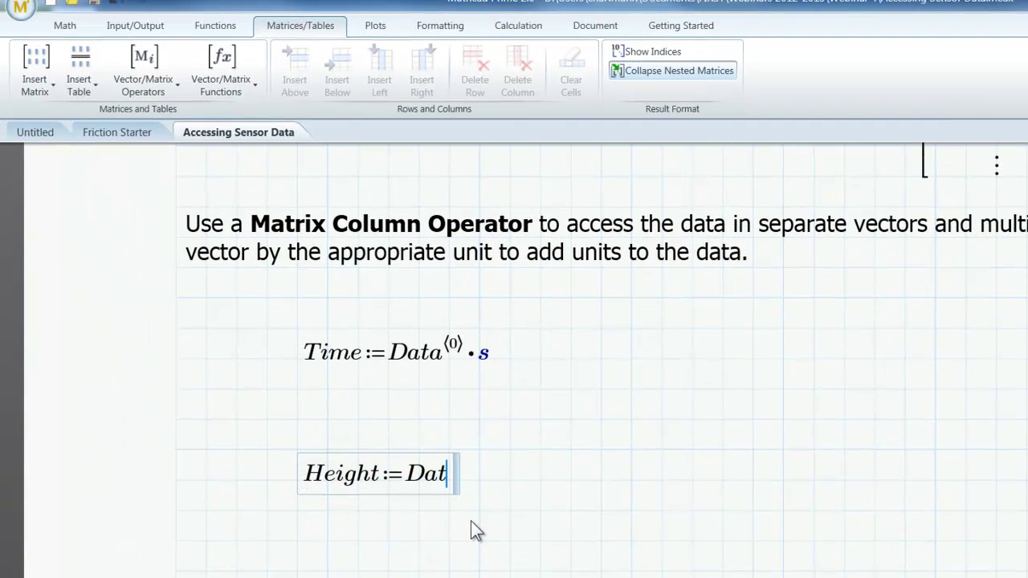
{"action": "left_click", "coordinate": [168, 82]}
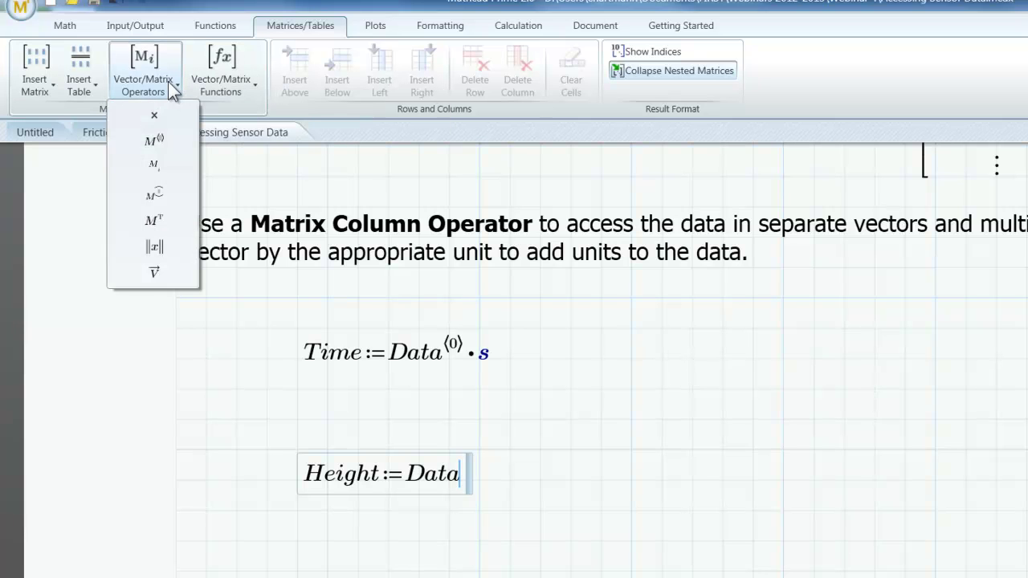
{"action": "left_click", "coordinate": [164, 139]}
{"action": "type", "text": "1⟩"}
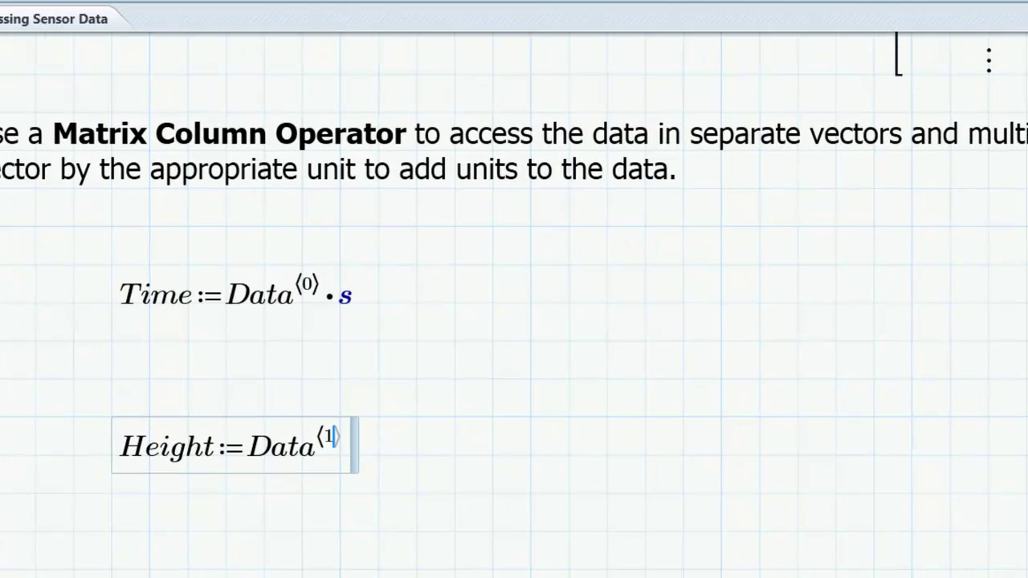
{"action": "key", "text": "space"}
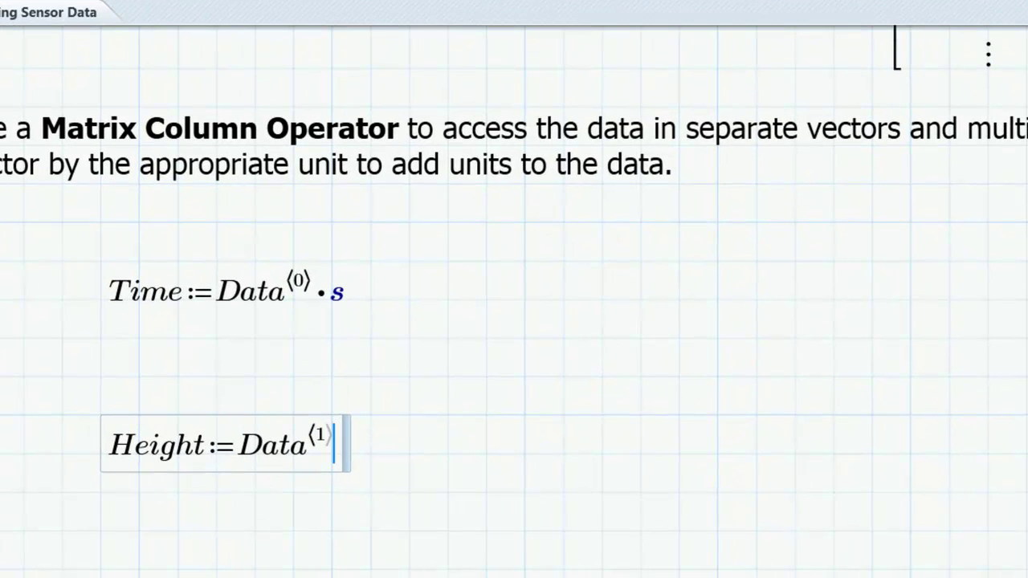
{"action": "type", "text": "*m"}
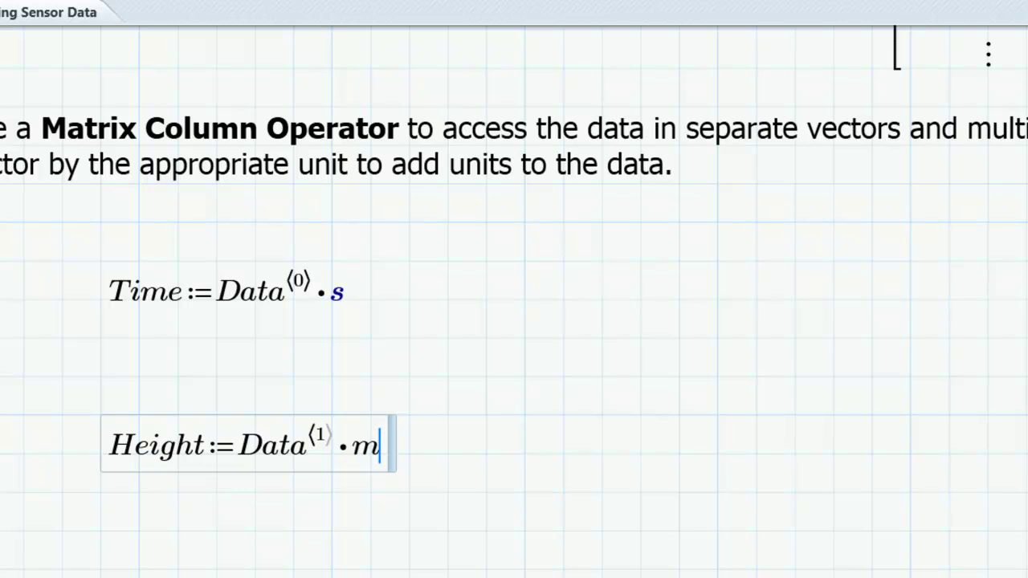
{"action": "key", "text": "Return"}
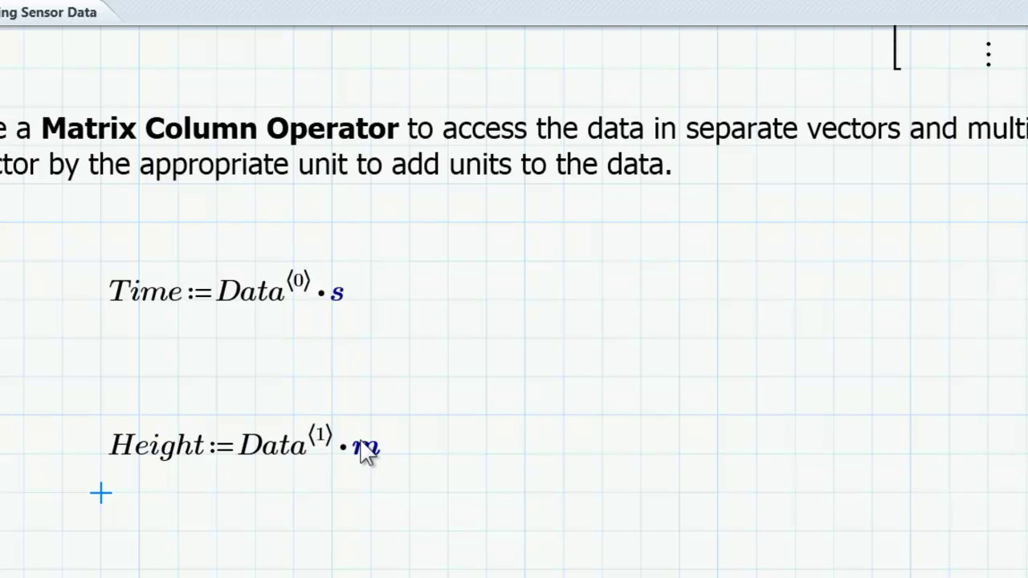
{"action": "left_click", "coordinate": [680, 340]}
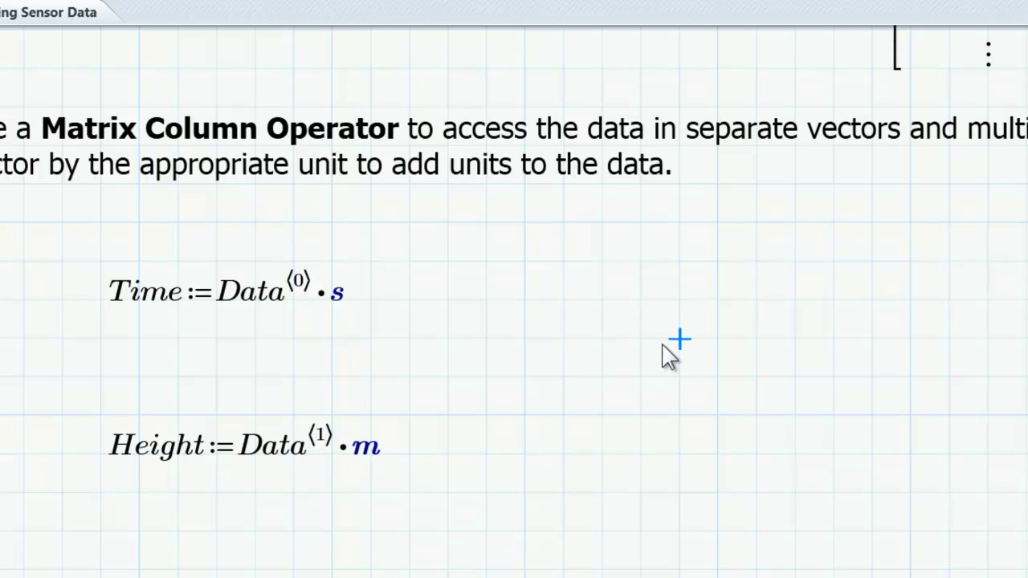
Evaluate the element at index 10 of the Time vector and of the Height vector in the empty area beside their definitions.
{"action": "type", "text": "Time"}
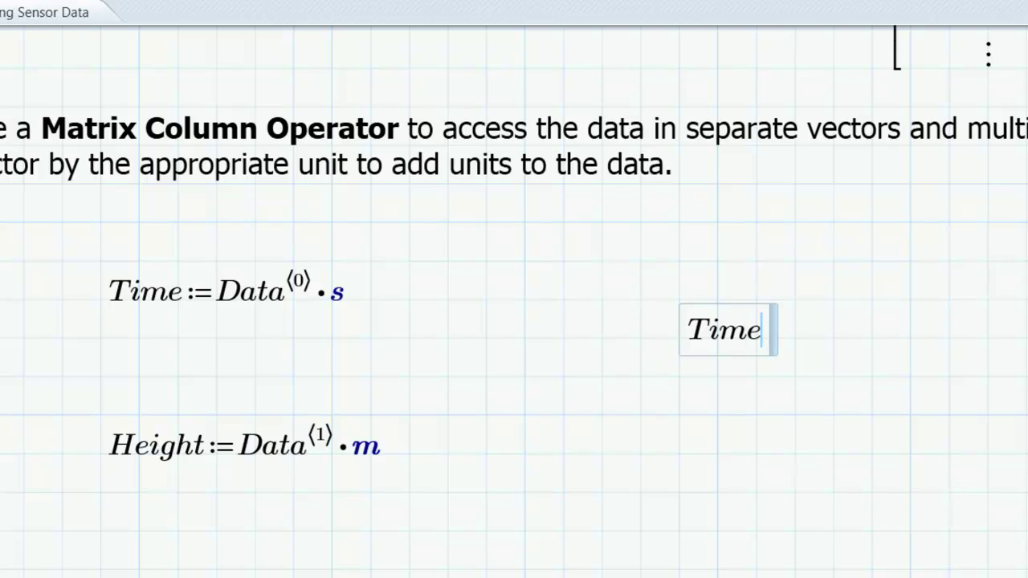
{"action": "key", "text": "bracketleft"}
{"action": "type", "text": "10=0.1·s"}
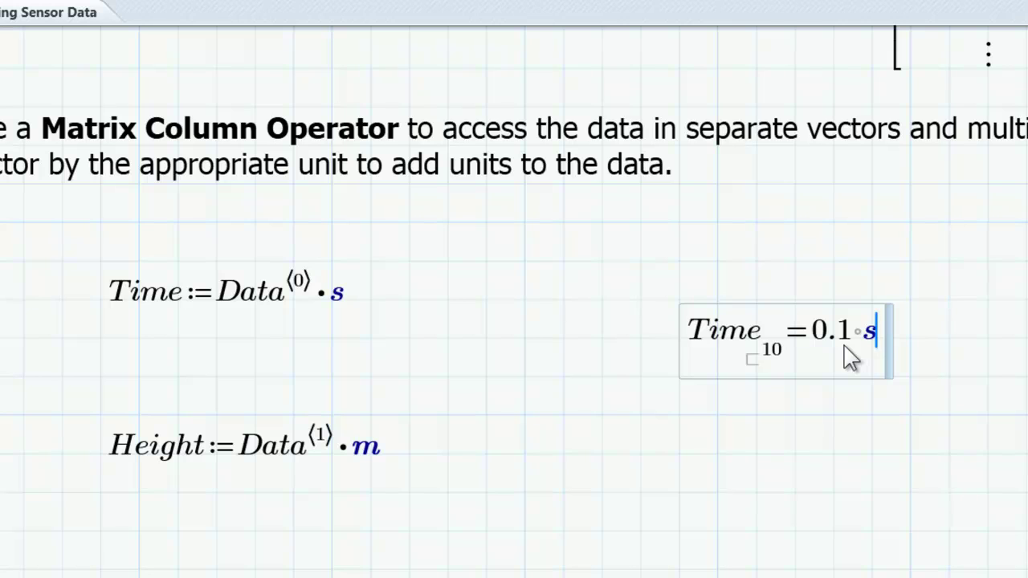
{"action": "left_click", "coordinate": [682, 448]}
{"action": "type", "text": "Height"}
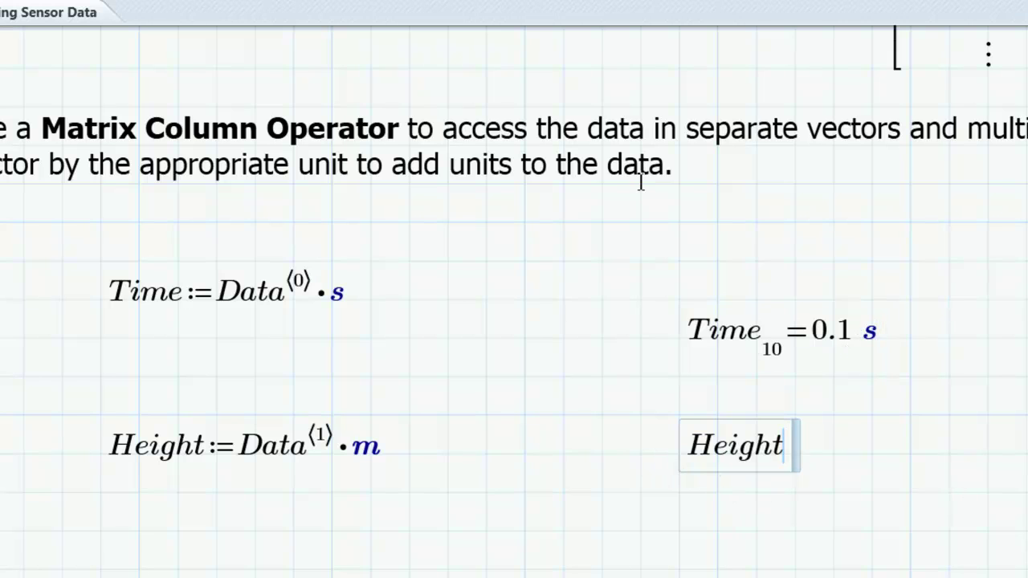
{"action": "type", "text": "[10="}
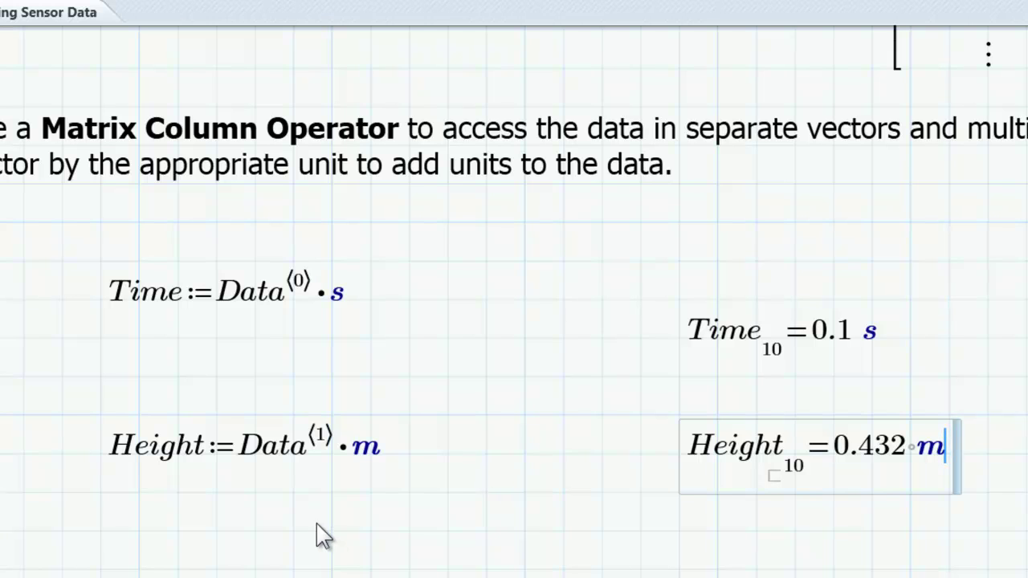
Move the Height definition up so it sits directly beneath the Time definition.
{"action": "left_click", "coordinate": [292, 434]}
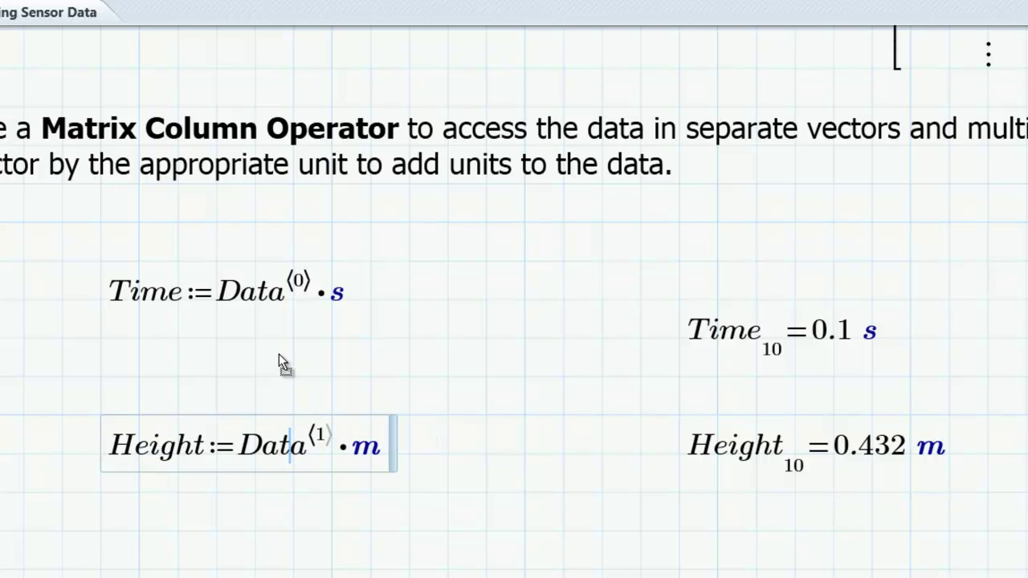
{"action": "left_click_drag", "start_coordinate": [273, 416], "coordinate": [273, 335]}
{"action": "left_click", "coordinate": [255, 452]}
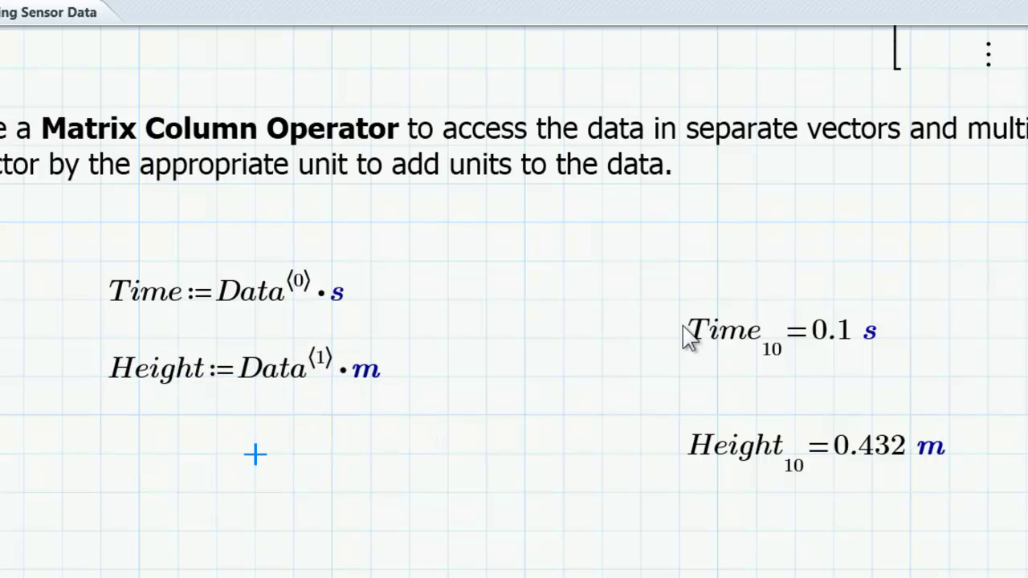
Delete both index-10 evaluations of Time and Height together.
{"action": "left_click", "coordinate": [719, 339]}
{"action": "left_click", "coordinate": [726, 459], "text": "ctrl"}
{"action": "key", "text": "Delete"}
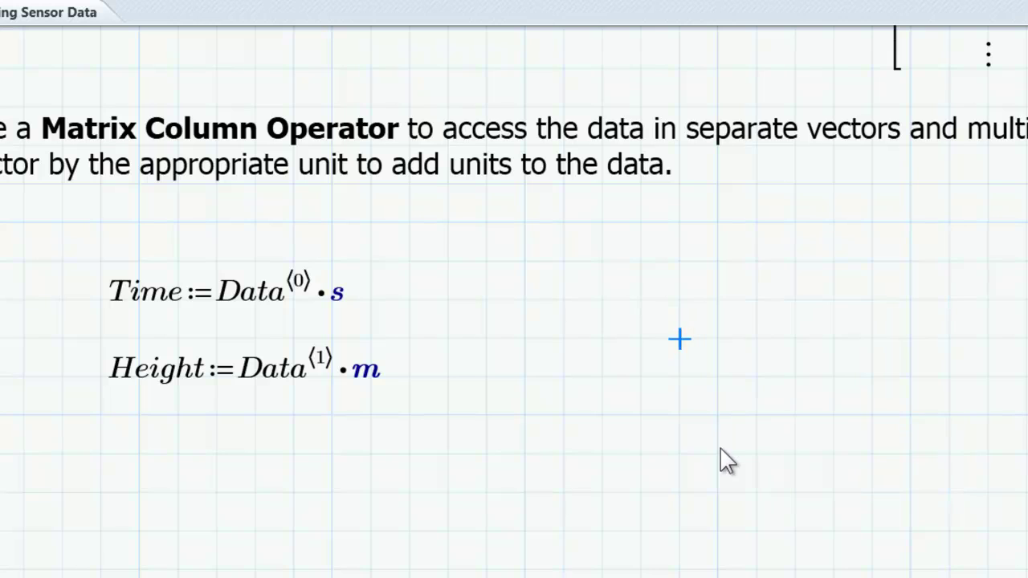
Insert an XY plot in the empty space below the Height definition.
{"action": "left_click", "coordinate": [62, 492]}
{"action": "scroll", "coordinate": [64, 498], "scroll_direction": "down", "scroll_amount": 3}
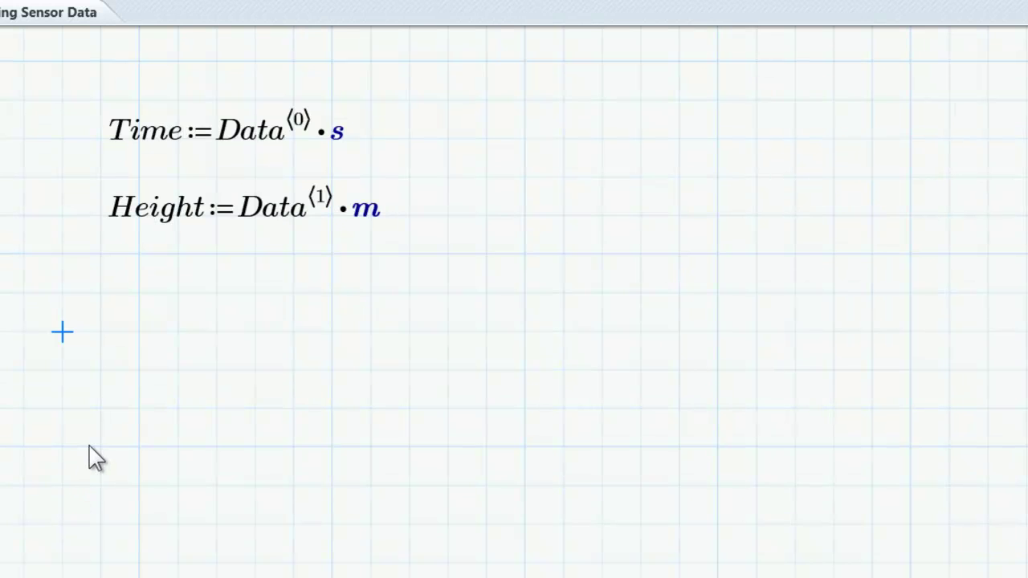
{"action": "left_click", "coordinate": [101, 346]}
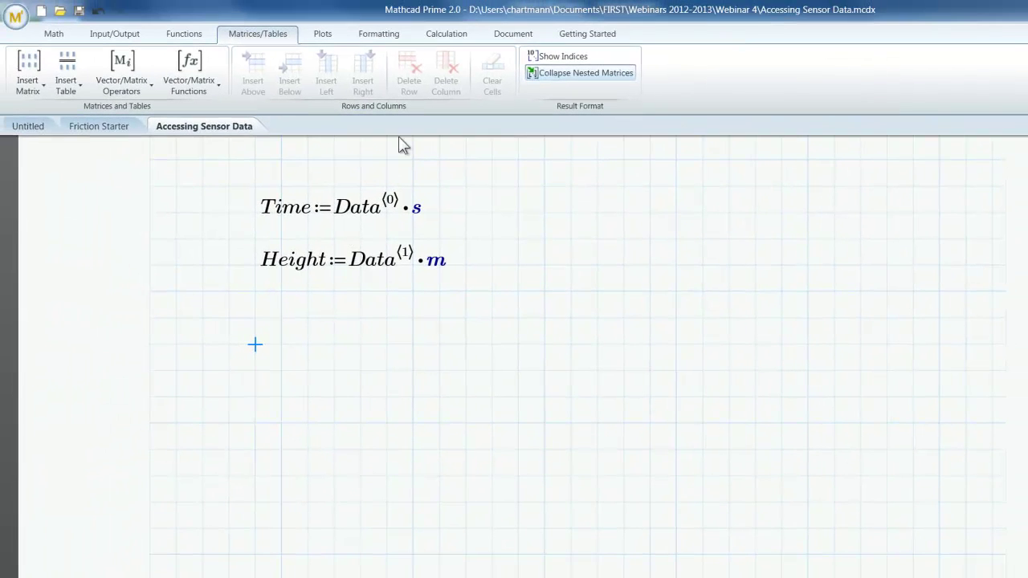
{"action": "left_click", "coordinate": [322, 34]}
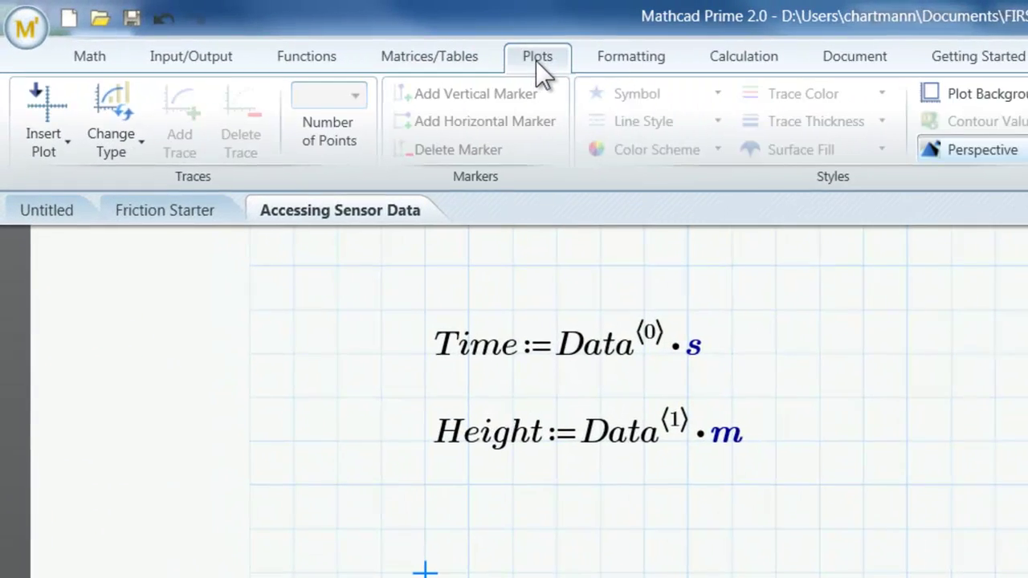
{"action": "left_click", "coordinate": [37, 153]}
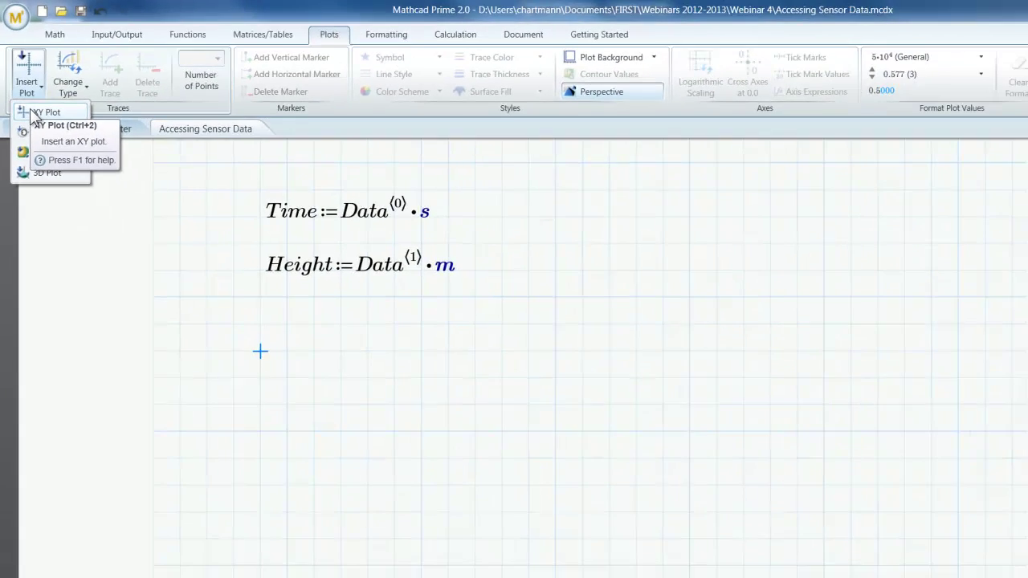
{"action": "left_click", "coordinate": [36, 113]}
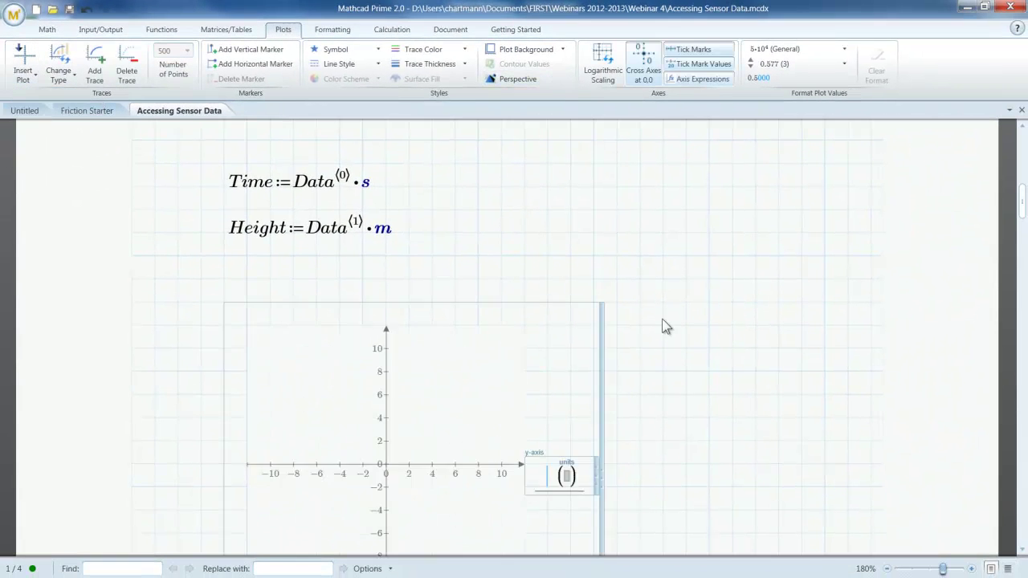
Plot Height on the y-axis against Time on the x-axis of the new XY plot.
{"action": "scroll", "coordinate": [664, 330], "scroll_direction": "down", "scroll_amount": 3}
{"action": "mouse_move", "coordinate": [563, 204]}
{"action": "left_mouse_down"}
{"action": "mouse_move", "coordinate": [581, 166]}
{"action": "mouse_move", "coordinate": [591, 167]}
{"action": "left_mouse_up"}
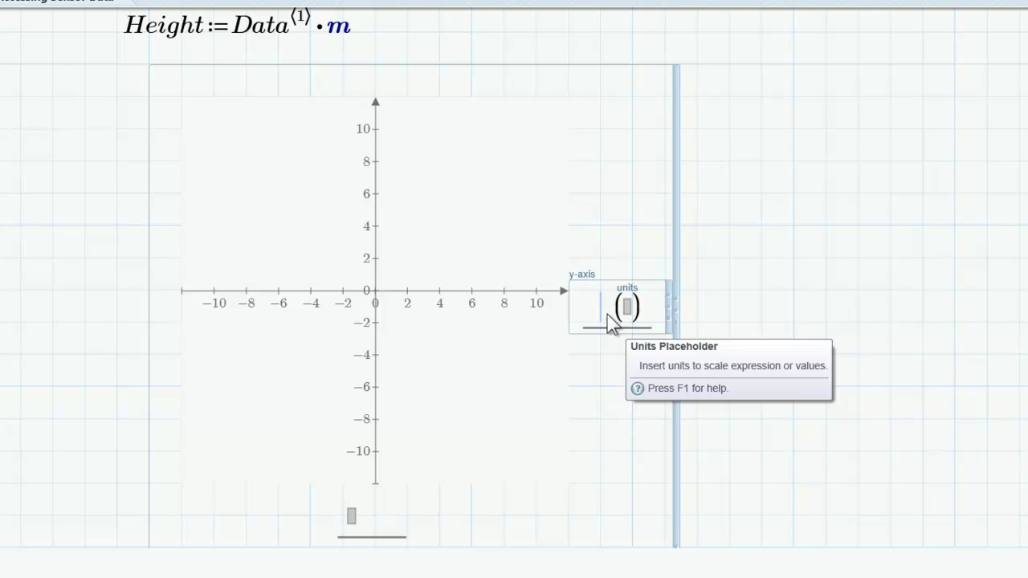
{"action": "left_click", "coordinate": [350, 524]}
{"action": "type", "text": "Time"}
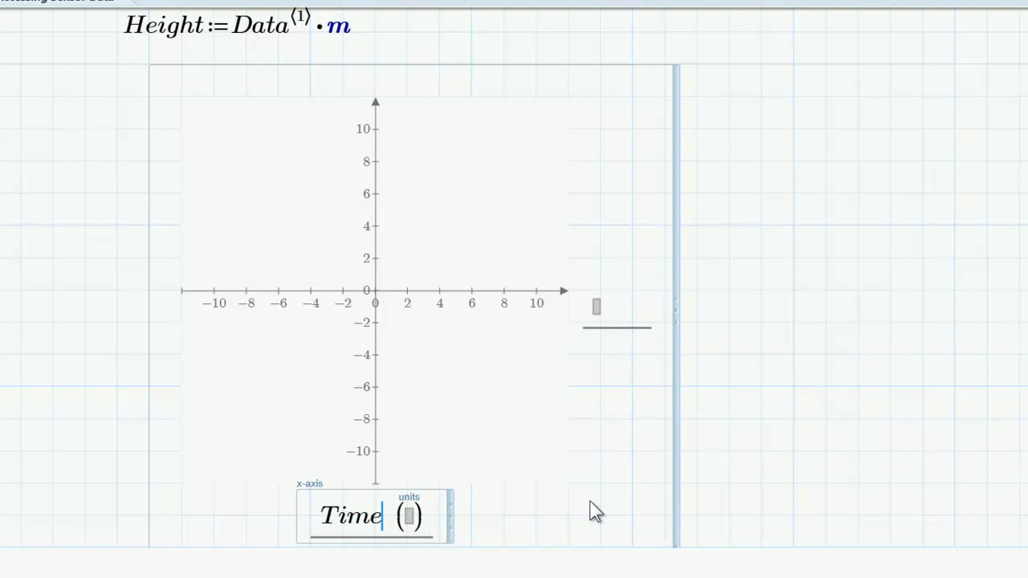
{"action": "left_click", "coordinate": [598, 308]}
{"action": "type", "text": "H"}
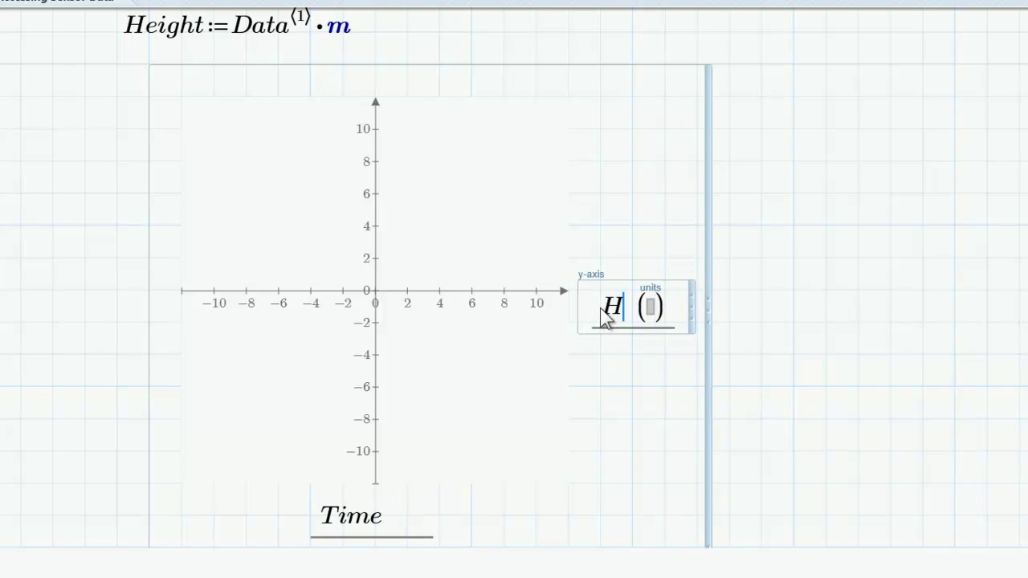
{"action": "type", "text": "eight"}
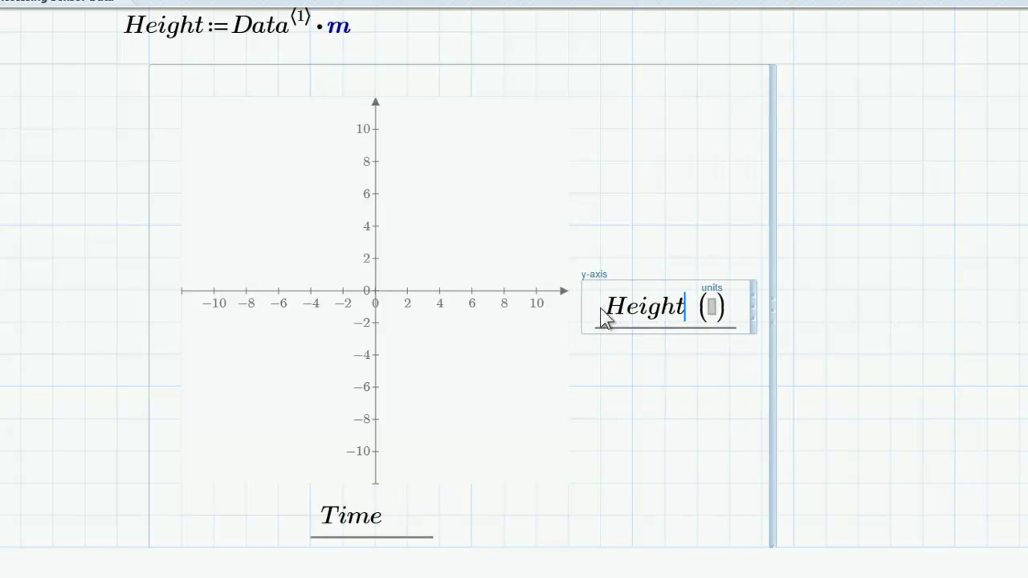
{"action": "left_click", "coordinate": [891, 290]}
{"action": "left_click", "coordinate": [532, 450]}
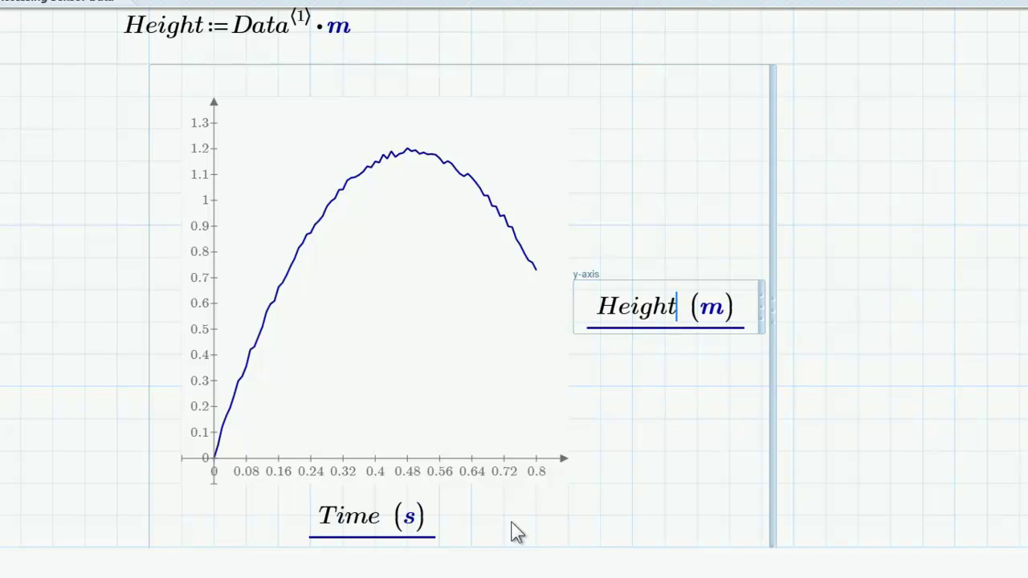
Format the Height trace as separate data points with filled circle symbols and line style (none).
{"action": "scroll", "coordinate": [803, 273], "scroll_direction": "down", "scroll_amount": 3}
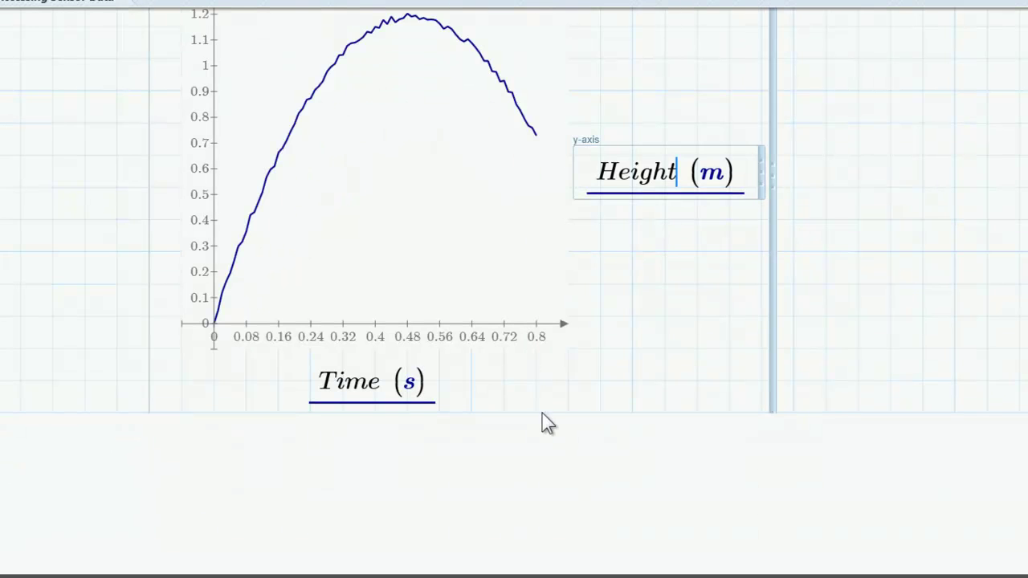
{"action": "scroll", "coordinate": [732, 375], "scroll_direction": "up", "scroll_amount": 6}
{"action": "scroll", "coordinate": [732, 375], "scroll_direction": "up", "scroll_amount": 1}
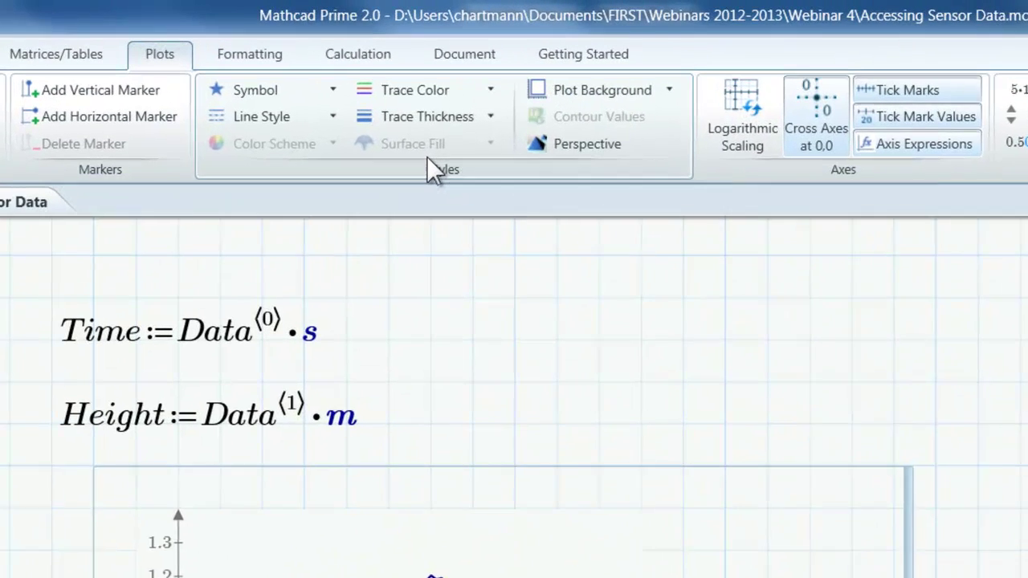
{"action": "left_click", "coordinate": [286, 89]}
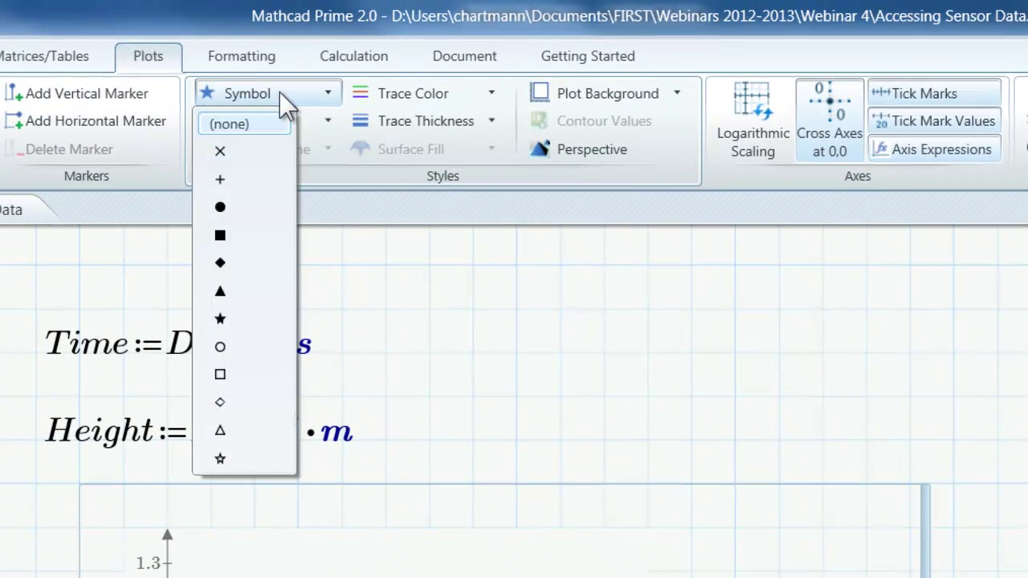
{"action": "left_click", "coordinate": [228, 201]}
{"action": "left_click", "coordinate": [260, 122]}
{"action": "left_click", "coordinate": [252, 155]}
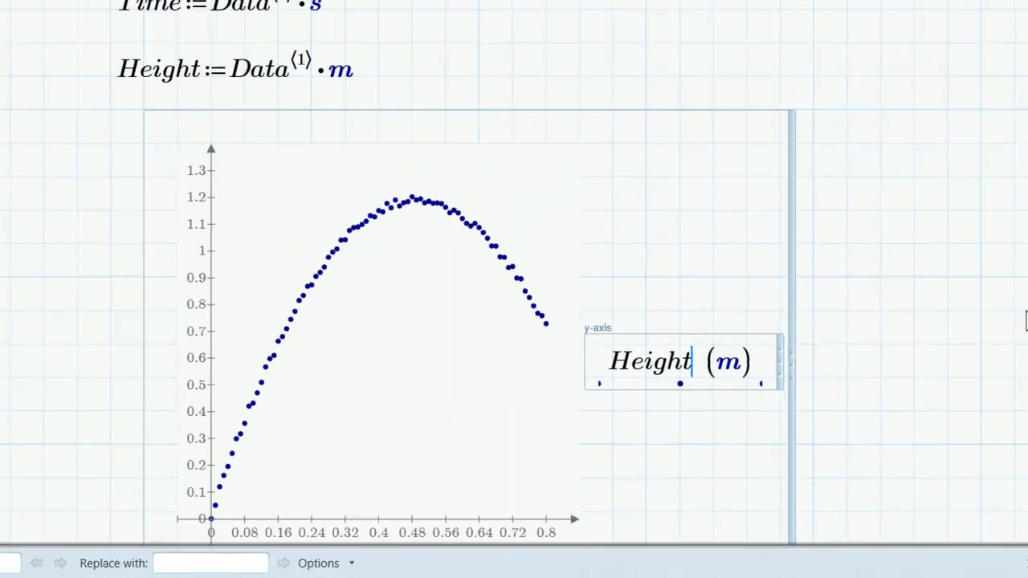
Place the Height definition on the same line as Time, and move the plot up and slightly left beneath them.
{"action": "left_click", "coordinate": [300, 241]}
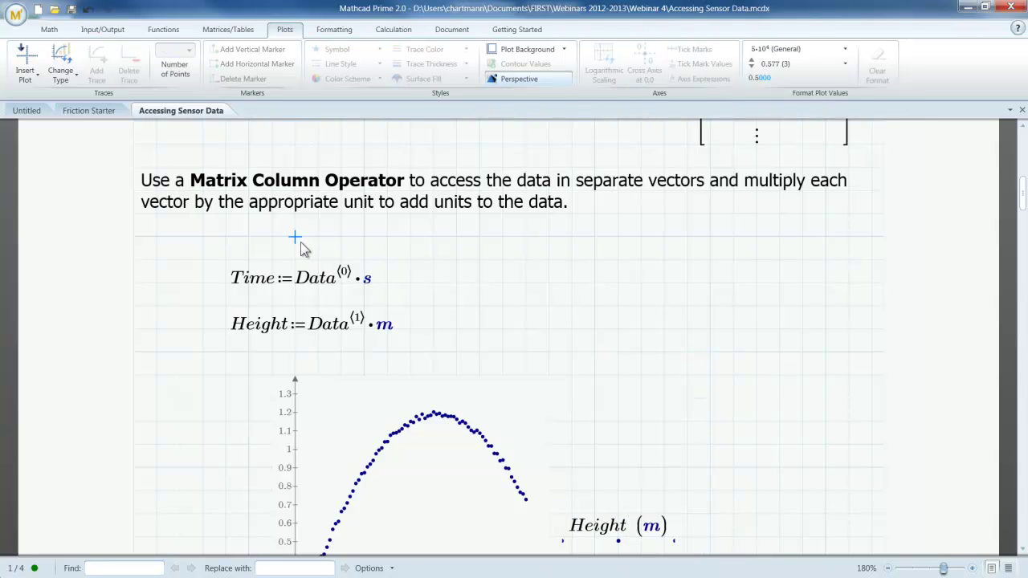
{"action": "scroll", "coordinate": [411, 262], "scroll_direction": "down", "scroll_amount": 3}
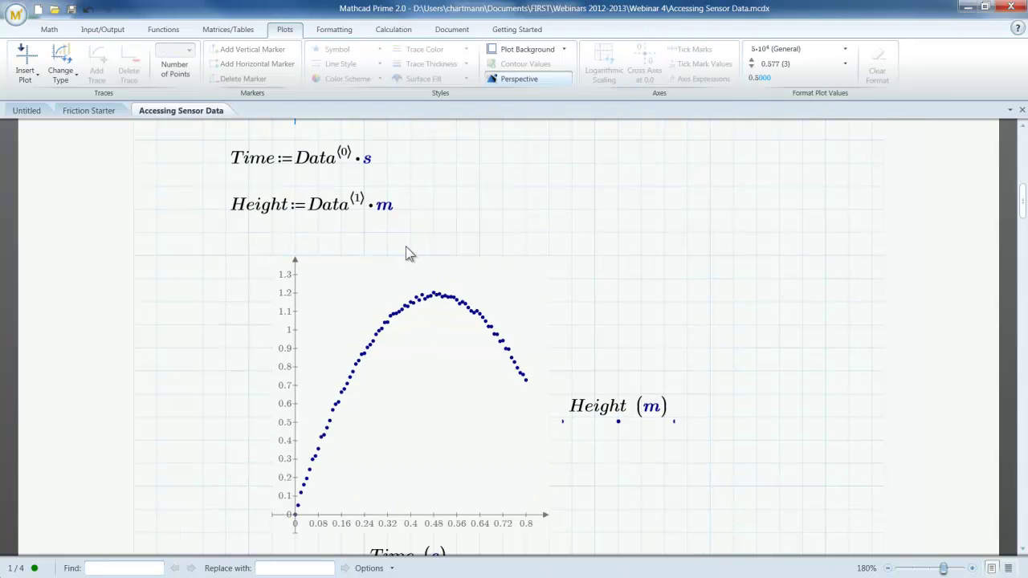
{"action": "left_click", "coordinate": [405, 255]}
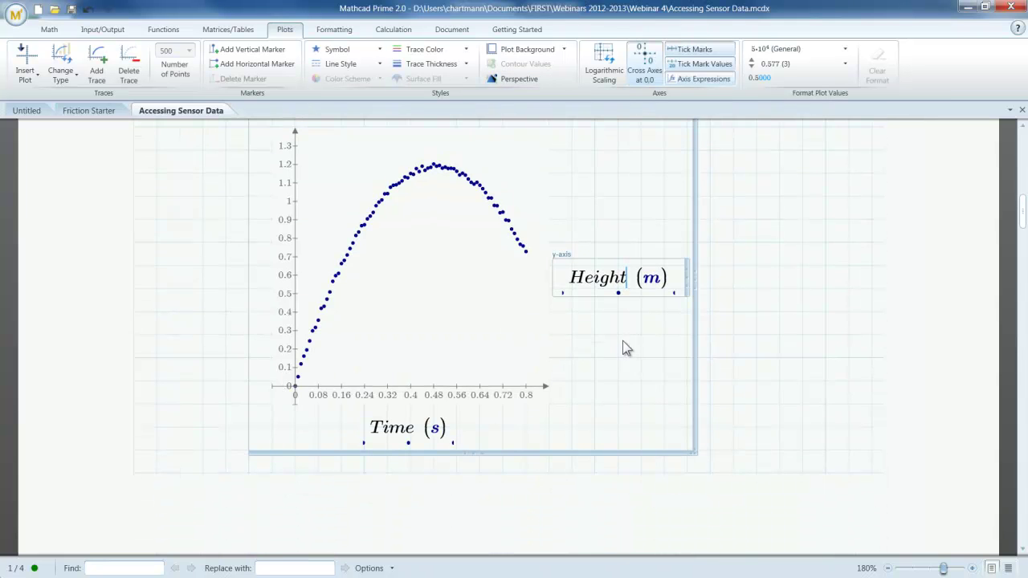
{"action": "left_click", "coordinate": [743, 306]}
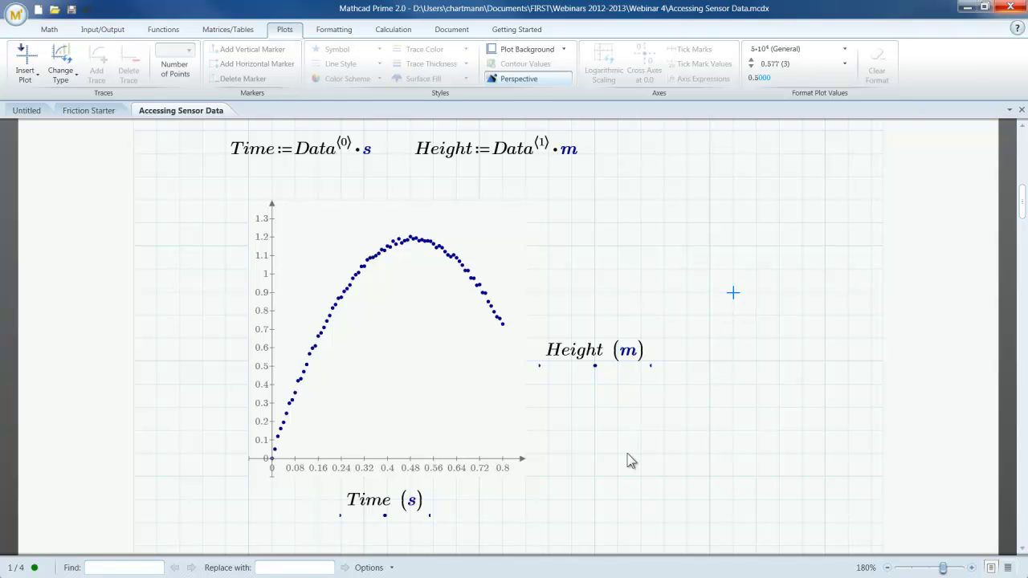
Look through the Data Analysis and the Curve Fitting and Smoothing functions for linfit, without inserting any function.
{"action": "left_click", "coordinate": [556, 470]}
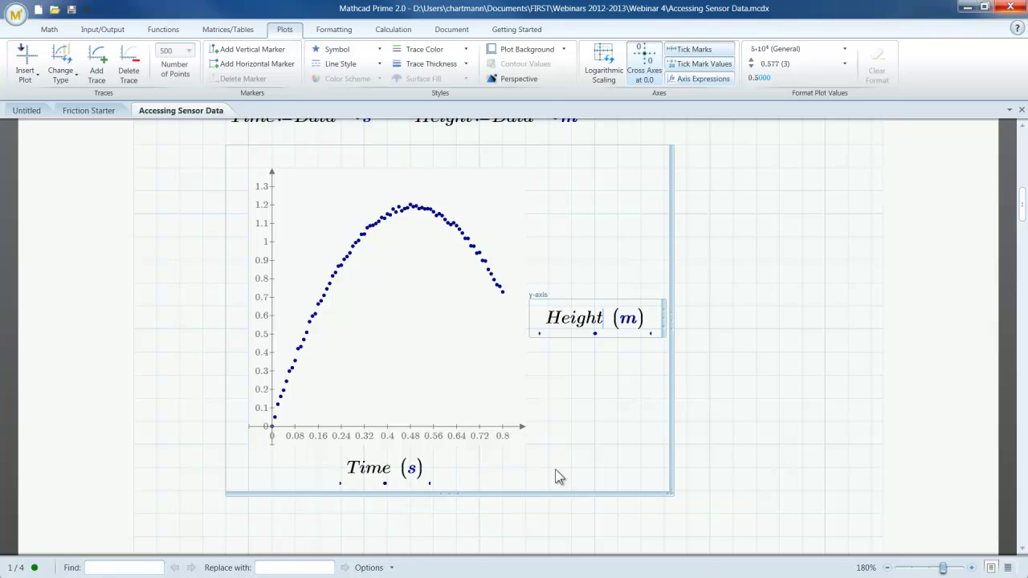
{"action": "left_click", "coordinate": [177, 31]}
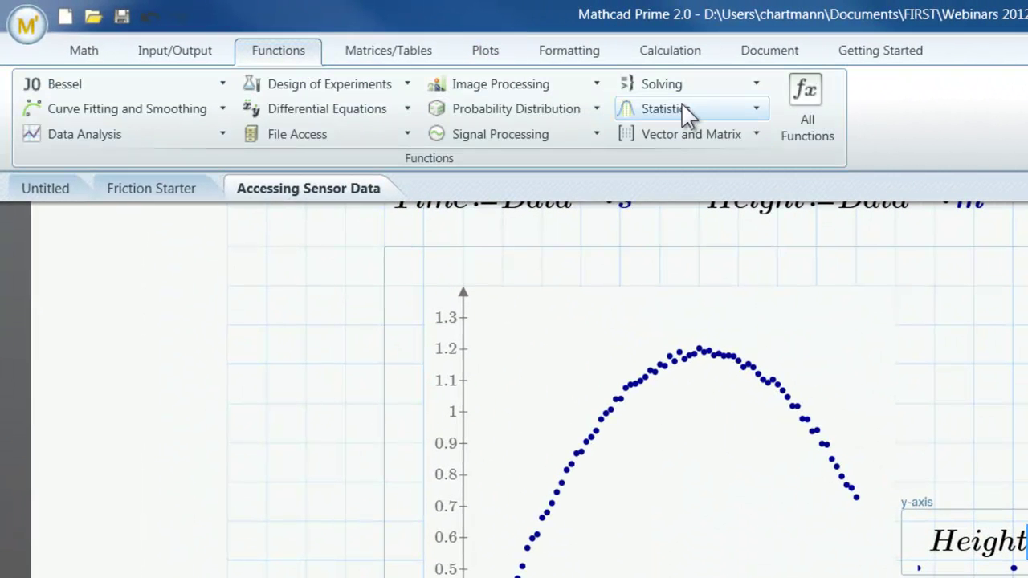
{"action": "left_click", "coordinate": [64, 128]}
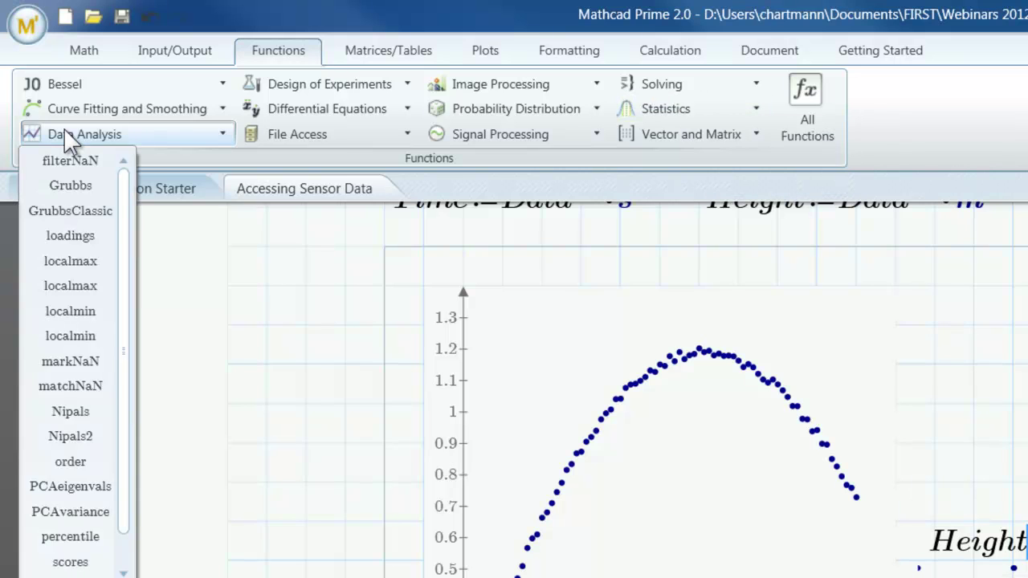
{"action": "left_click", "coordinate": [80, 110]}
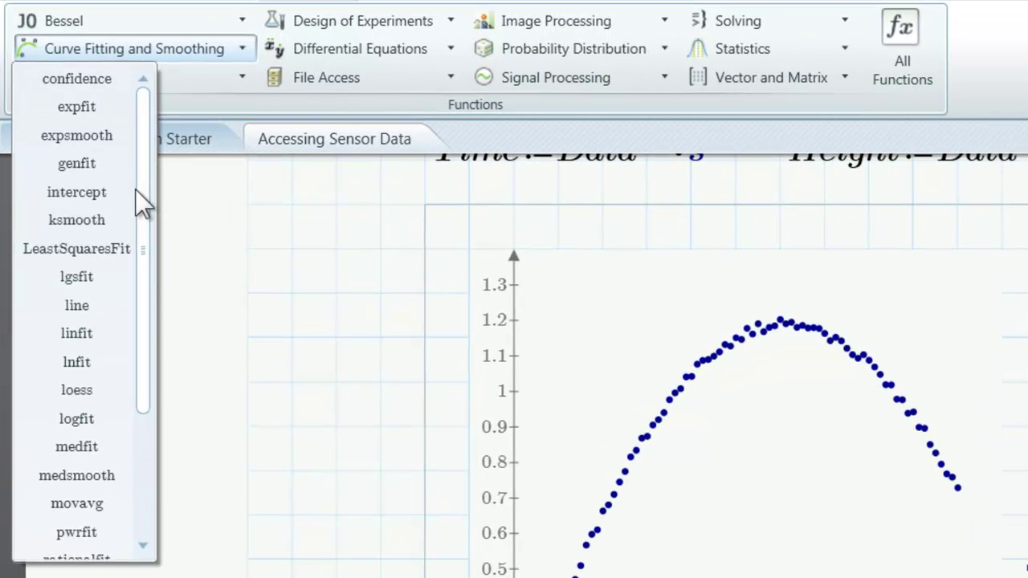
{"action": "mouse_move", "coordinate": [147, 323]}
{"action": "left_mouse_down"}
{"action": "mouse_move", "coordinate": [146, 431]}
{"action": "mouse_move", "coordinate": [146, 323]}
{"action": "left_mouse_up"}
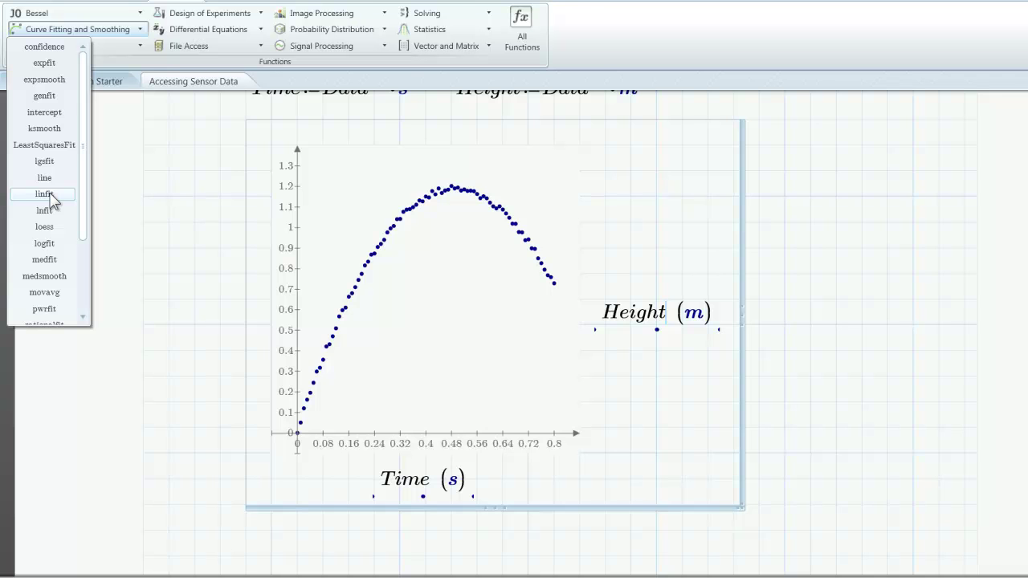
{"action": "left_click", "coordinate": [787, 402]}
Start a definition of Terms(x) under the matrix vector instruction, assigned to an empty matrix of three rows and one column.
{"action": "scroll", "coordinate": [798, 417], "scroll_direction": "down", "scroll_amount": 3}
{"action": "scroll", "coordinate": [795, 416], "scroll_direction": "down", "scroll_amount": 5}
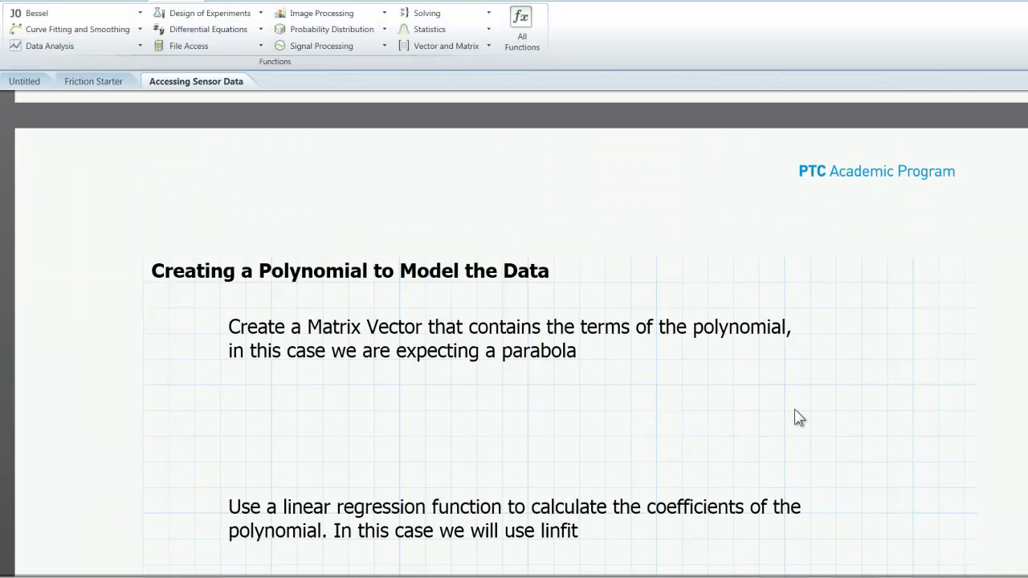
{"action": "left_click", "coordinate": [299, 332]}
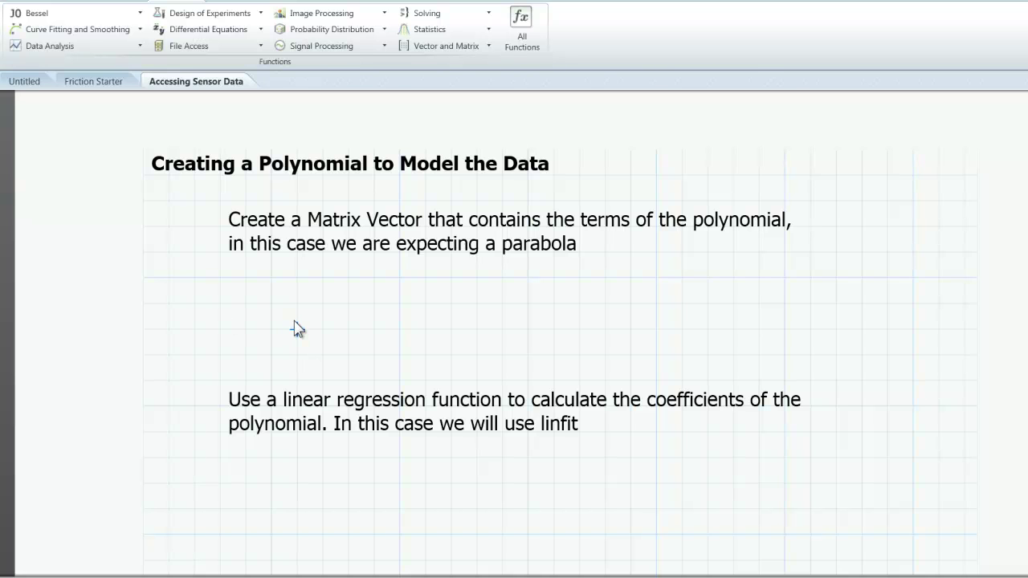
{"action": "type", "text": "Terms"}
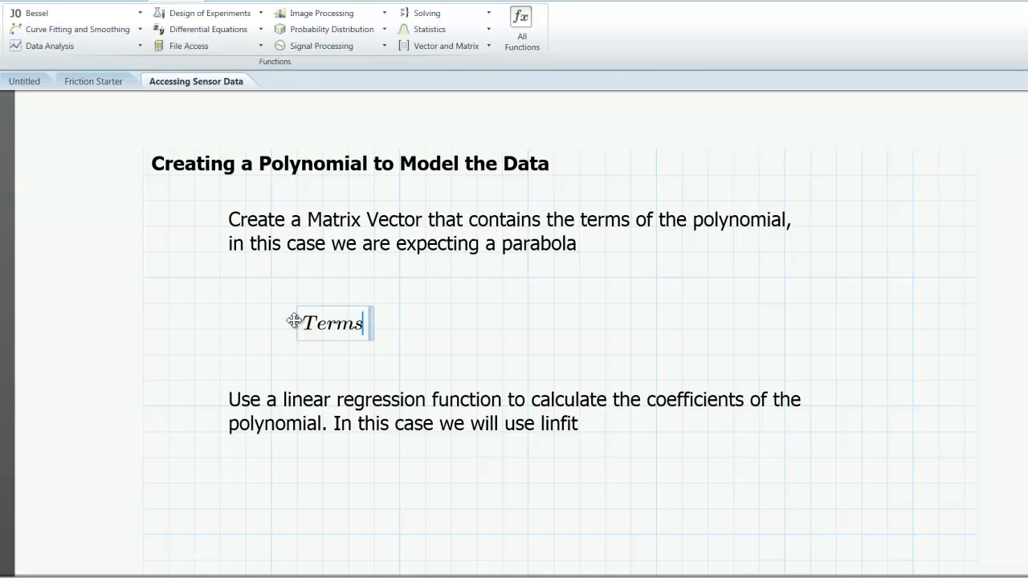
{"action": "type", "text": "(x)"}
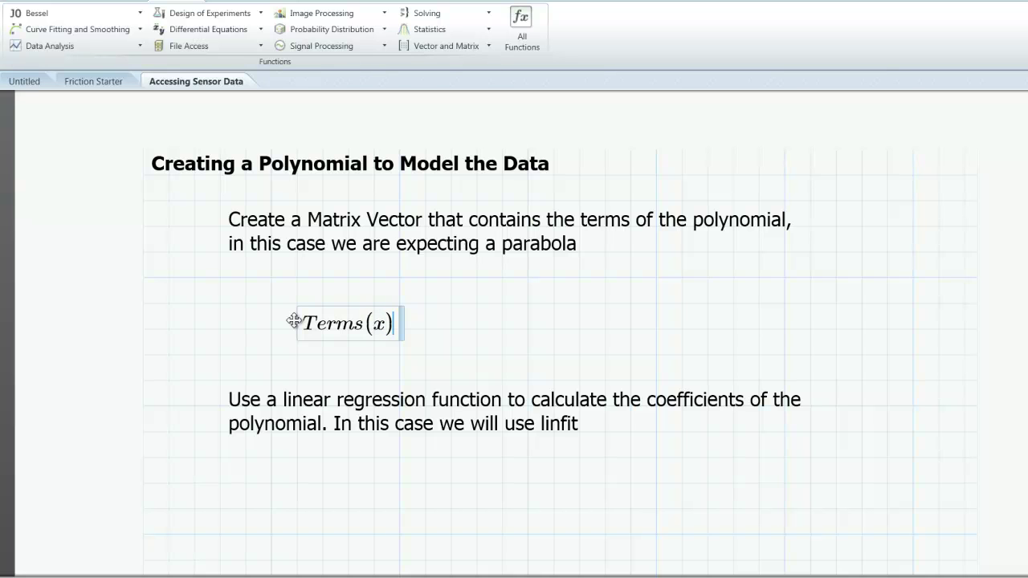
{"action": "type", "text": ":="}
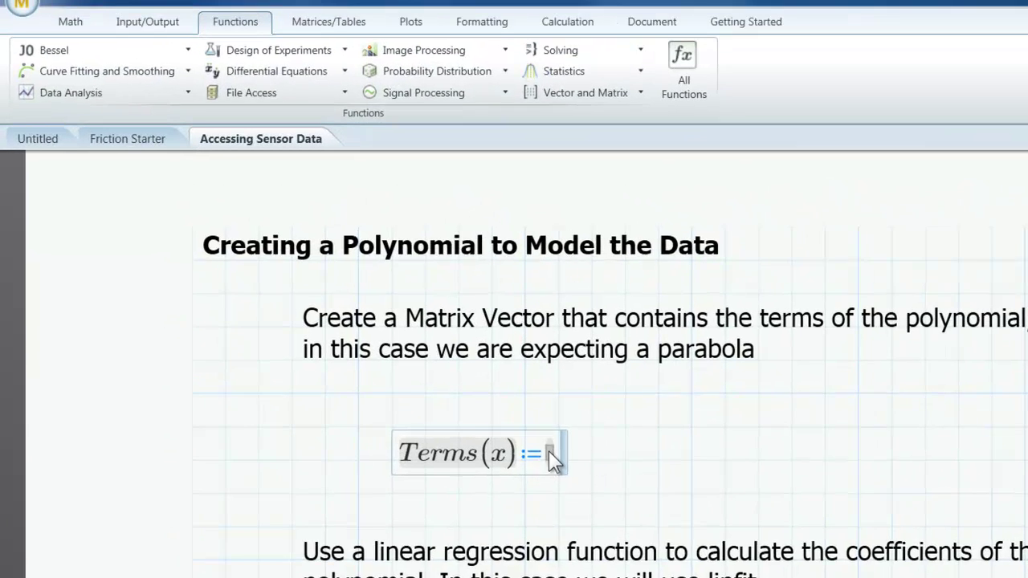
{"action": "left_click", "coordinate": [292, 29]}
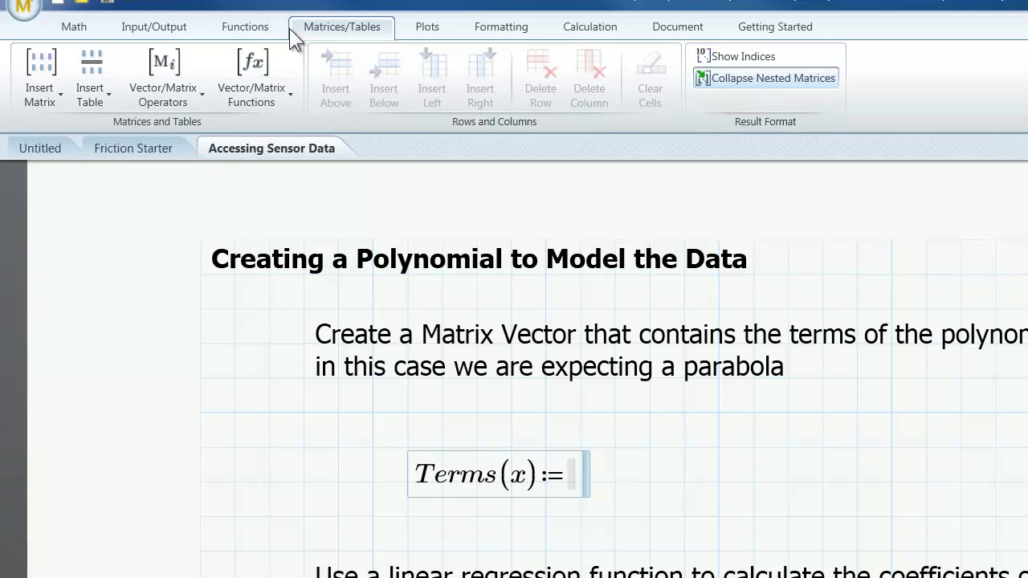
{"action": "left_click", "coordinate": [25, 101]}
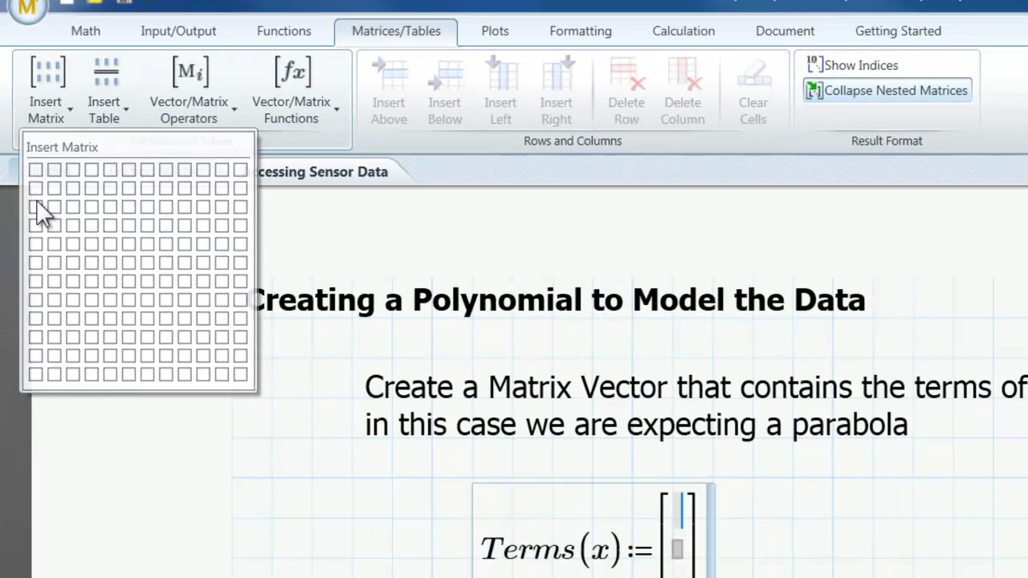
{"action": "left_click", "coordinate": [47, 268]}
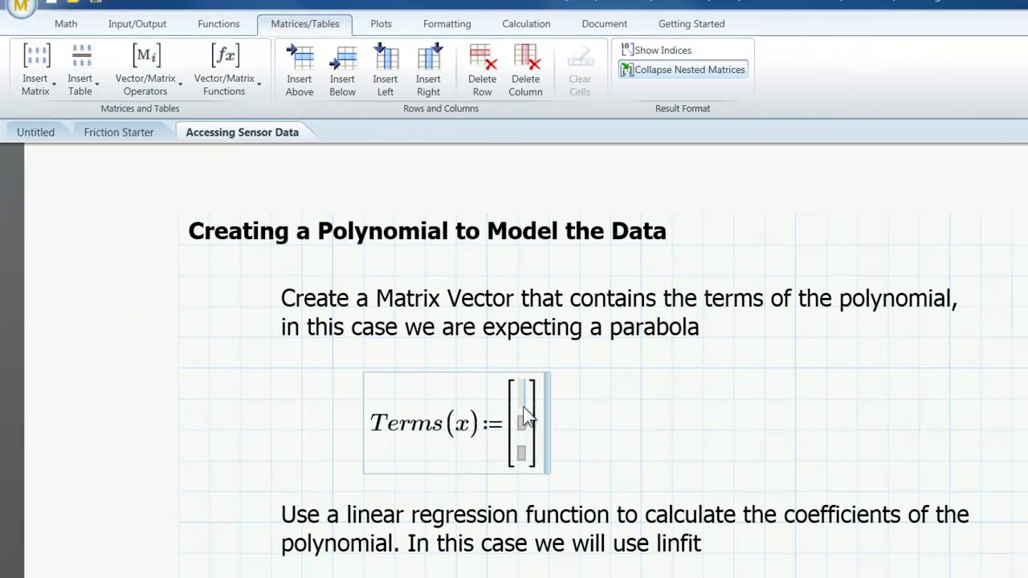
Fill the Terms(x) vector with the parabola terms x^2, x and 1 from first to last row.
{"action": "type", "text": "x^2"}
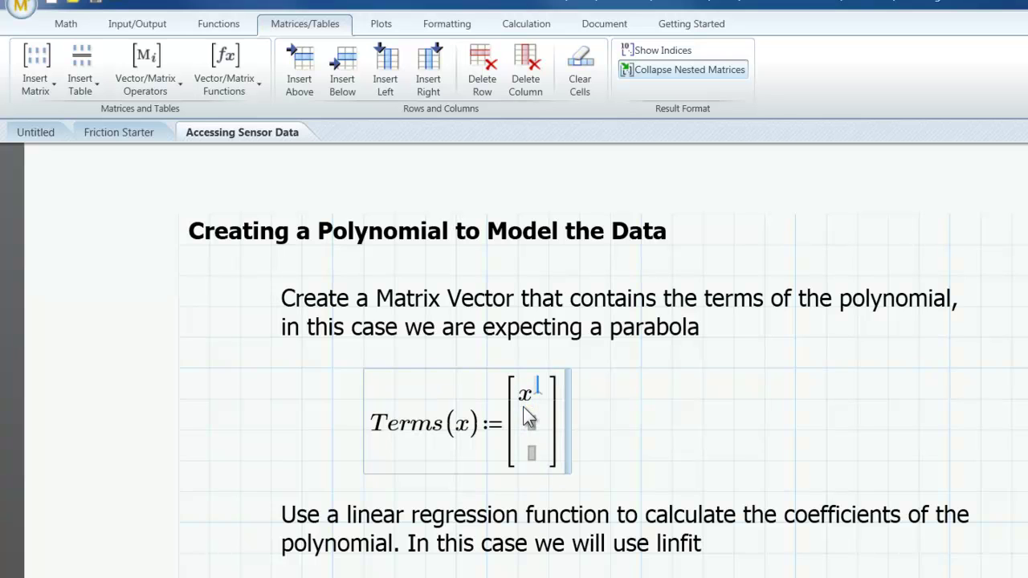
{"action": "left_click", "coordinate": [536, 431]}
{"action": "type", "text": "x"}
{"action": "left_click", "coordinate": [536, 454]}
{"action": "type", "text": "1"}
{"action": "left_click", "coordinate": [590, 462]}
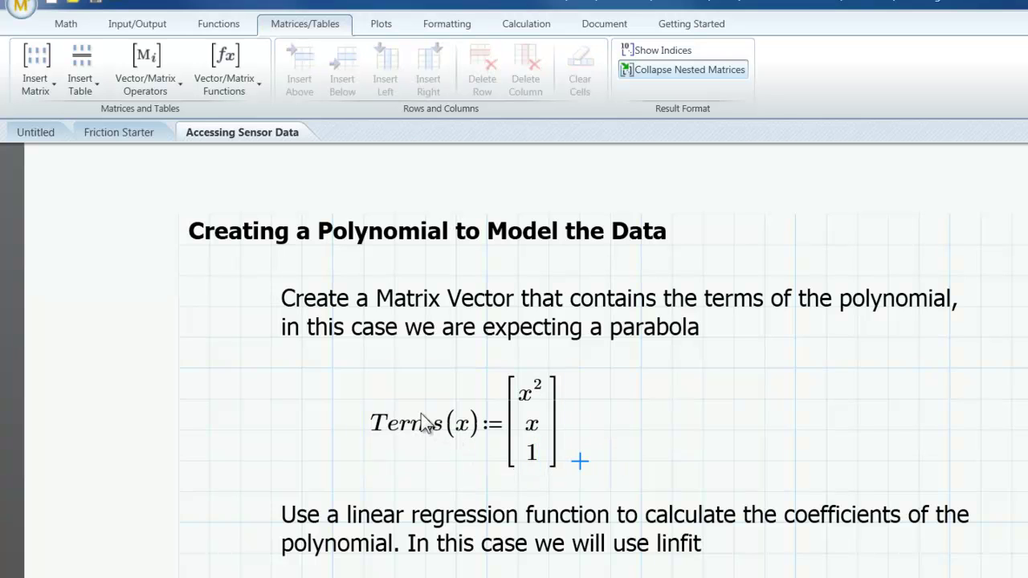
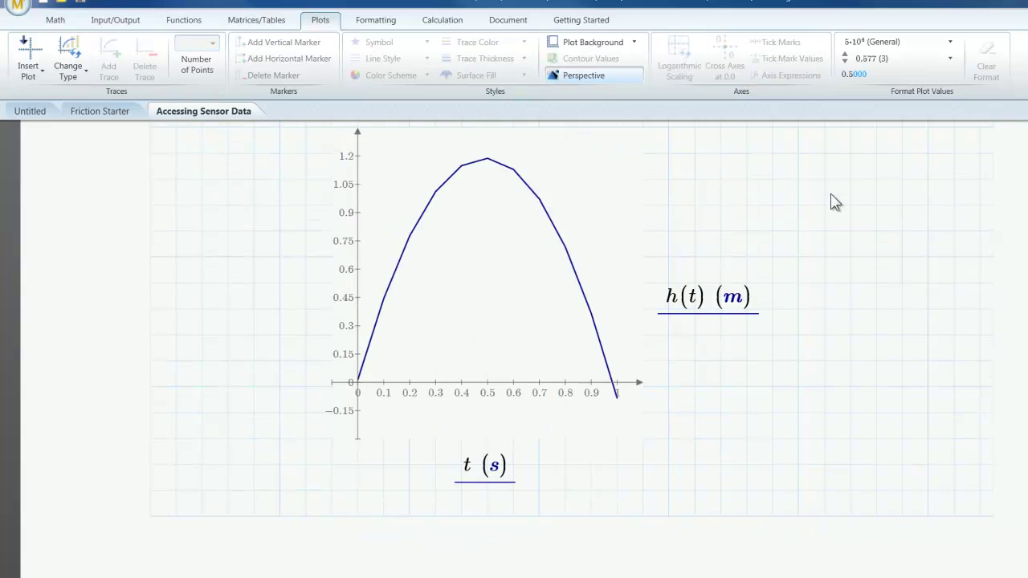
Move the h(t) plot slightly up and left beneath the text about plotting the function and the original data.
{"action": "scroll", "coordinate": [831, 201], "scroll_direction": "up", "scroll_amount": 3}
{"action": "left_click", "coordinate": [564, 251]}
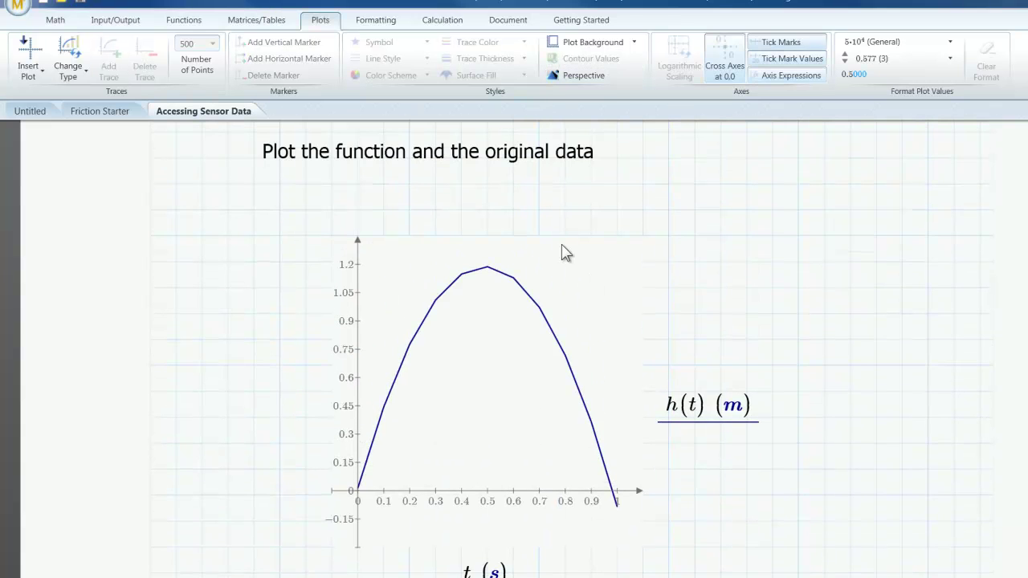
{"action": "left_click_drag", "start_coordinate": [546, 202], "coordinate": [520, 177]}
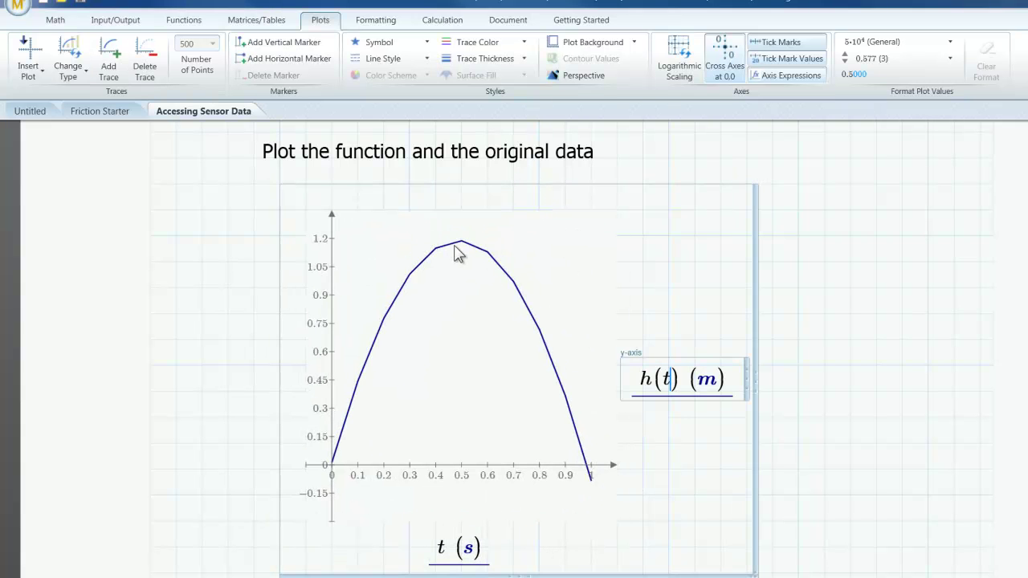
{"action": "left_click", "coordinate": [868, 352]}
Change the second value of the range variable t to 0.01 s for finer increments.
{"action": "scroll", "coordinate": [867, 360], "scroll_direction": "up", "scroll_amount": 3}
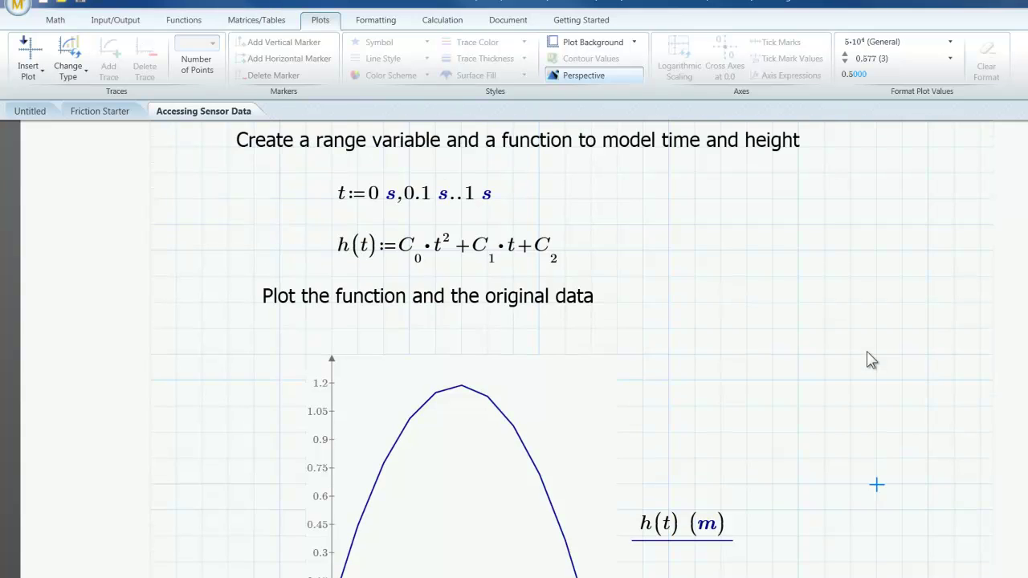
{"action": "left_click", "coordinate": [428, 206]}
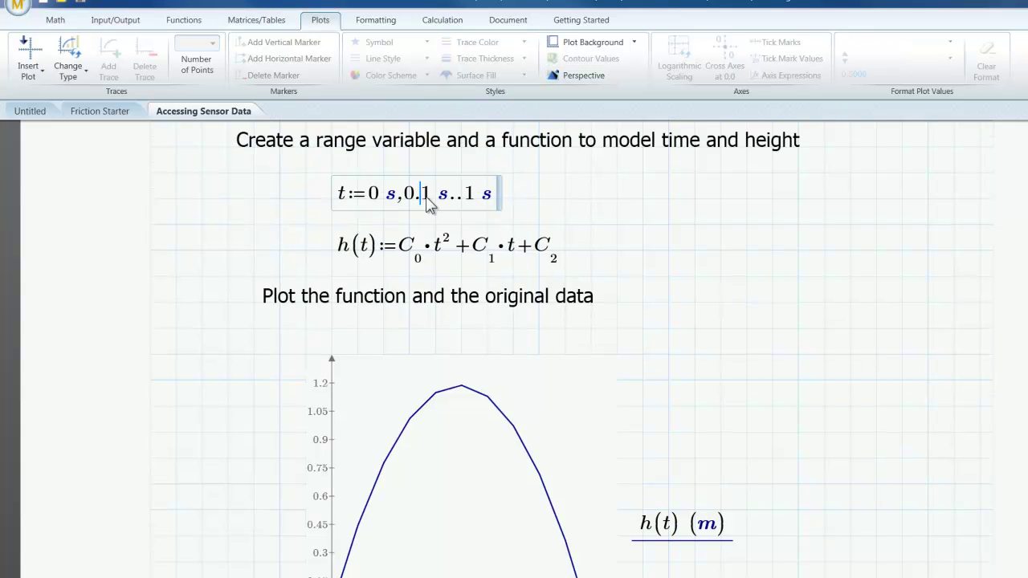
{"action": "type", "text": "0"}
{"action": "left_click", "coordinate": [591, 198]}
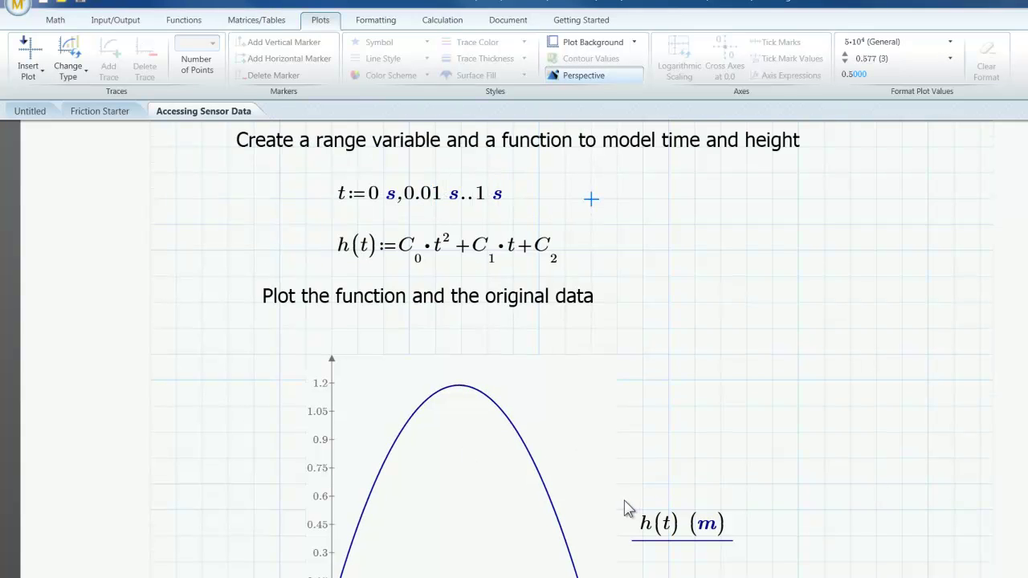
Add a second trace to the h(t) plot with Height on the y-axis and Time on the x-axis.
{"action": "left_click", "coordinate": [815, 429]}
{"action": "scroll", "coordinate": [814, 429], "scroll_direction": "down", "scroll_amount": 3}
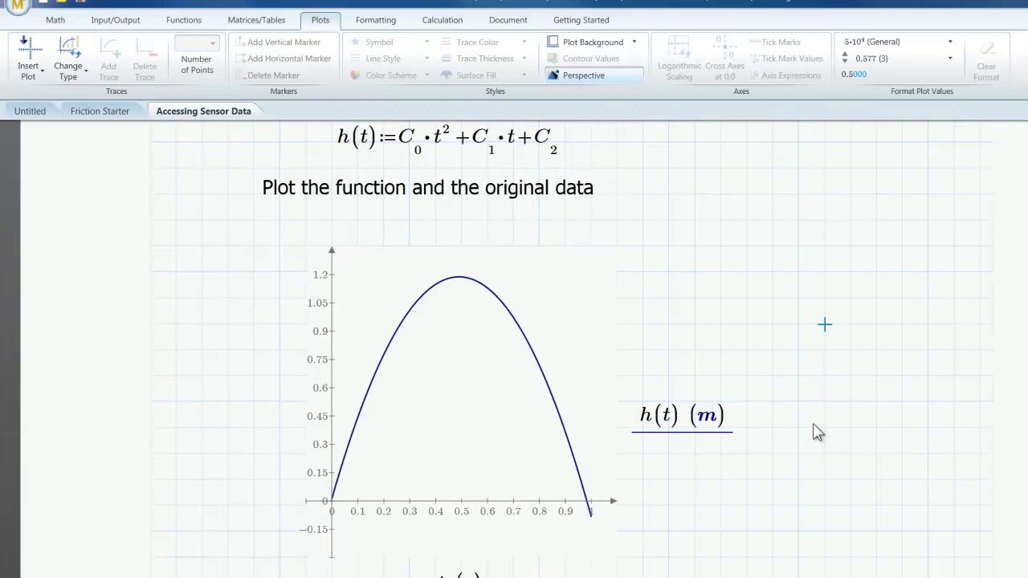
{"action": "left_click", "coordinate": [656, 416]}
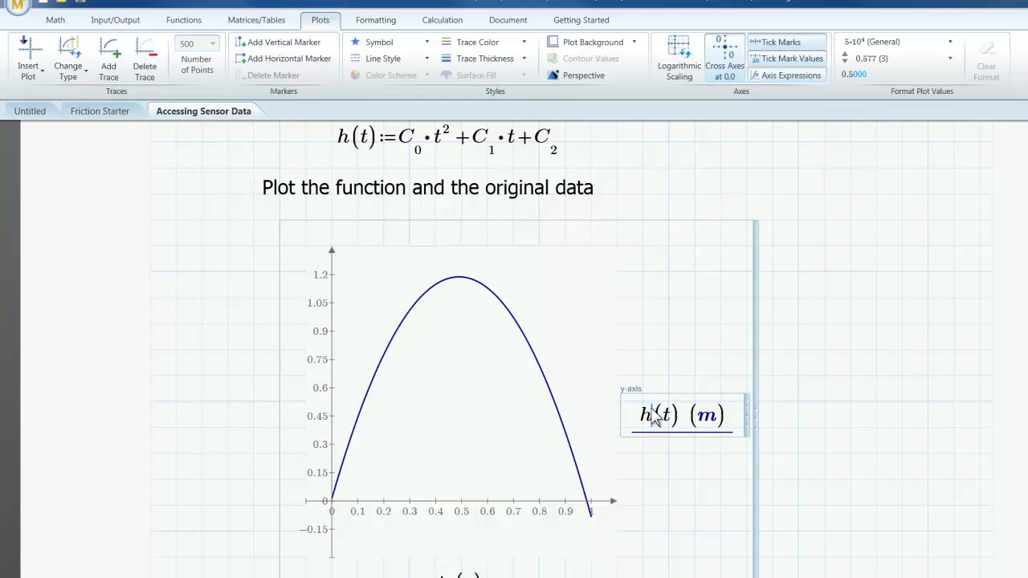
{"action": "left_click", "coordinate": [109, 56]}
{"action": "type", "text": "Heig"}
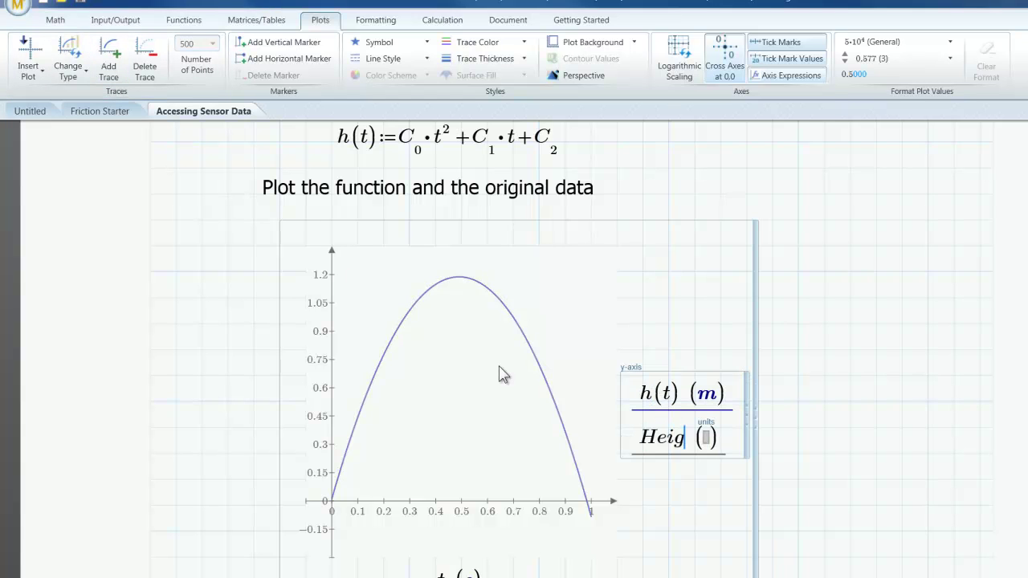
{"action": "type", "text": "ht"}
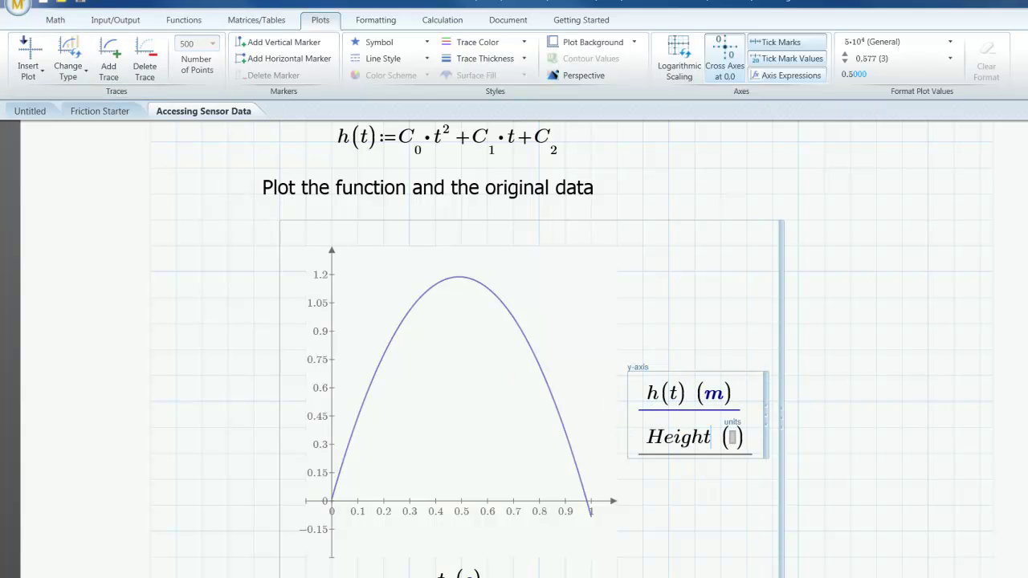
{"action": "key", "text": "Tab"}
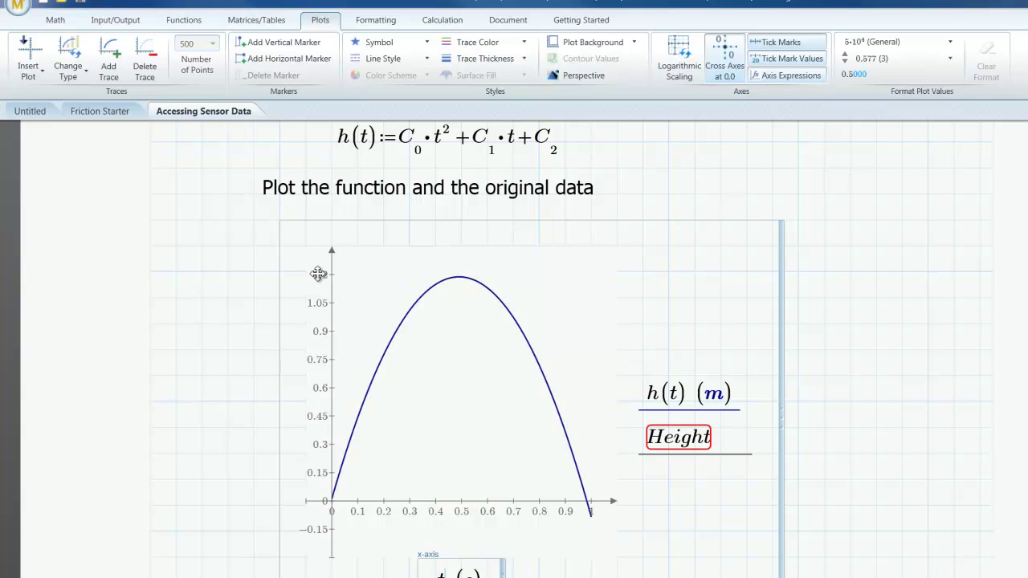
{"action": "scroll", "coordinate": [466, 362], "scroll_direction": "down", "scroll_amount": 3}
{"action": "type", "text": "Time"}
{"action": "left_click", "coordinate": [876, 413]}
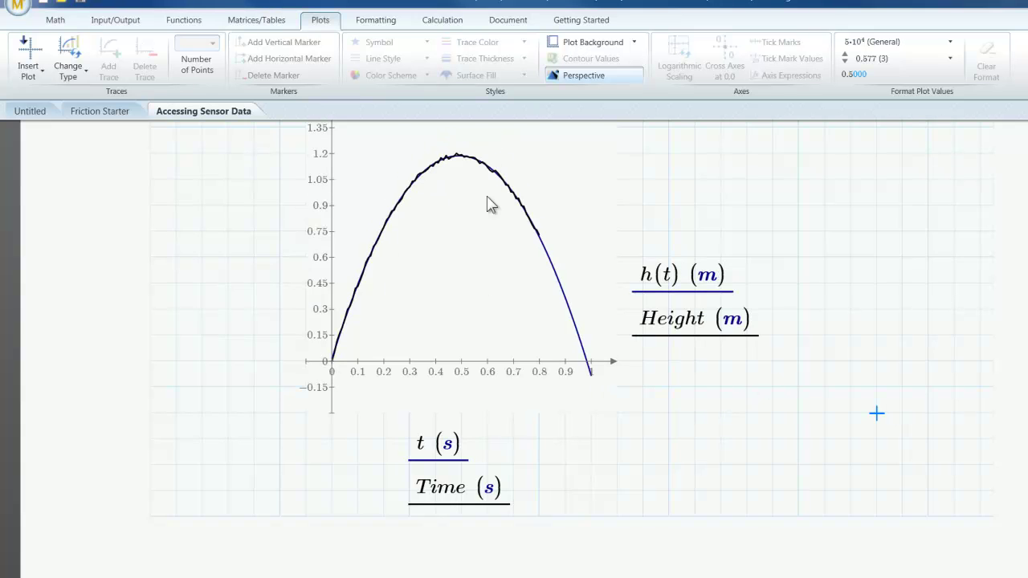
Set the trace color of the Height data to red.
{"action": "scroll", "coordinate": [490, 202], "scroll_direction": "up", "scroll_amount": 2}
{"action": "left_click", "coordinate": [657, 391]}
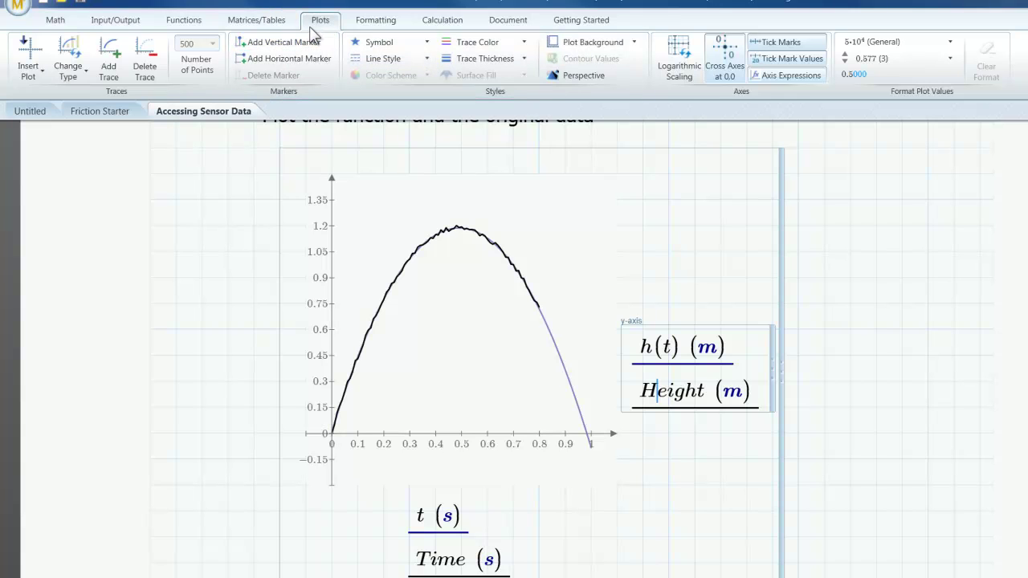
{"action": "left_click", "coordinate": [479, 46]}
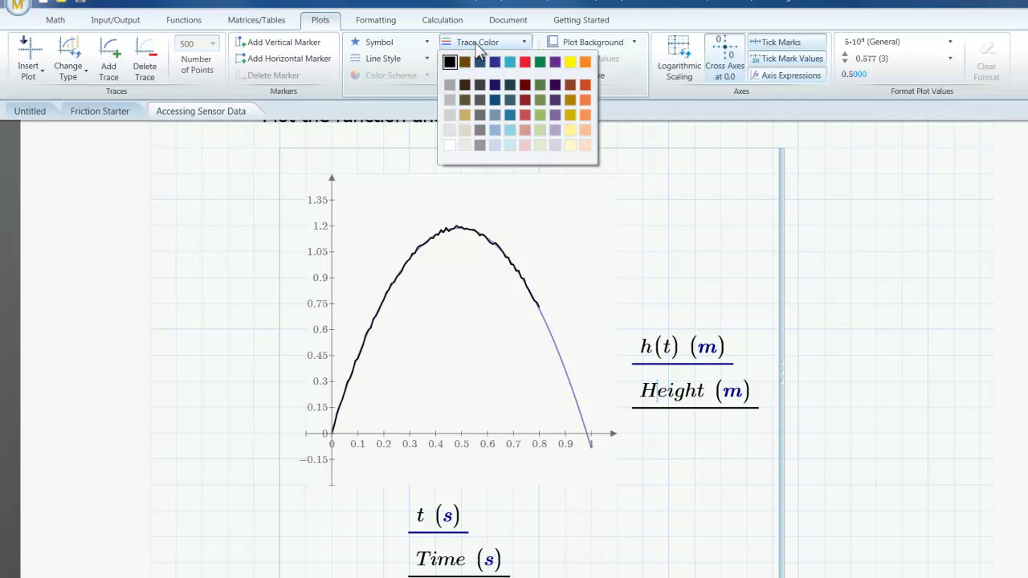
{"action": "left_click", "coordinate": [524, 62]}
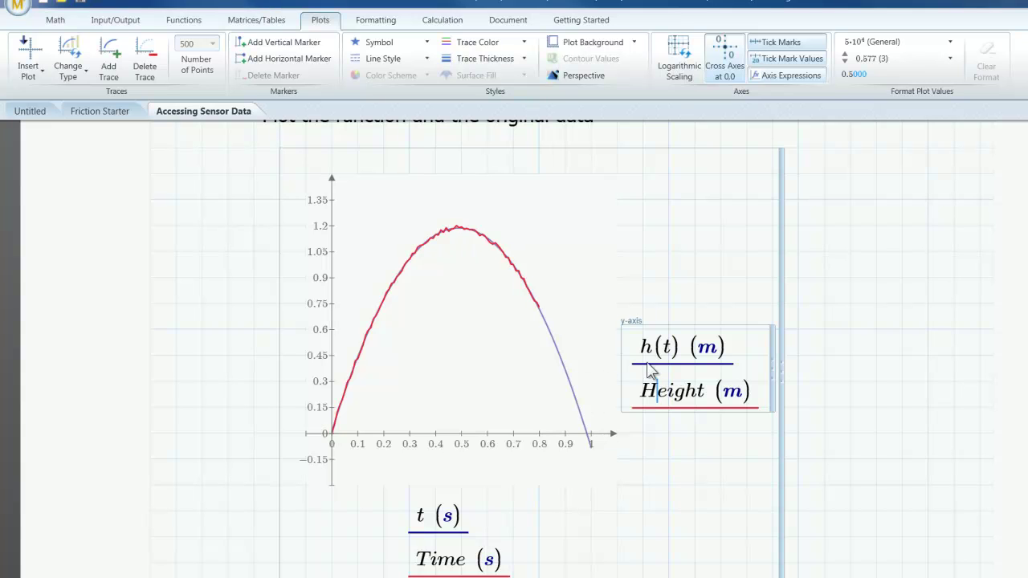
{"action": "left_click", "coordinate": [851, 389]}
{"action": "scroll", "coordinate": [853, 389], "scroll_direction": "down", "scroll_amount": 1}
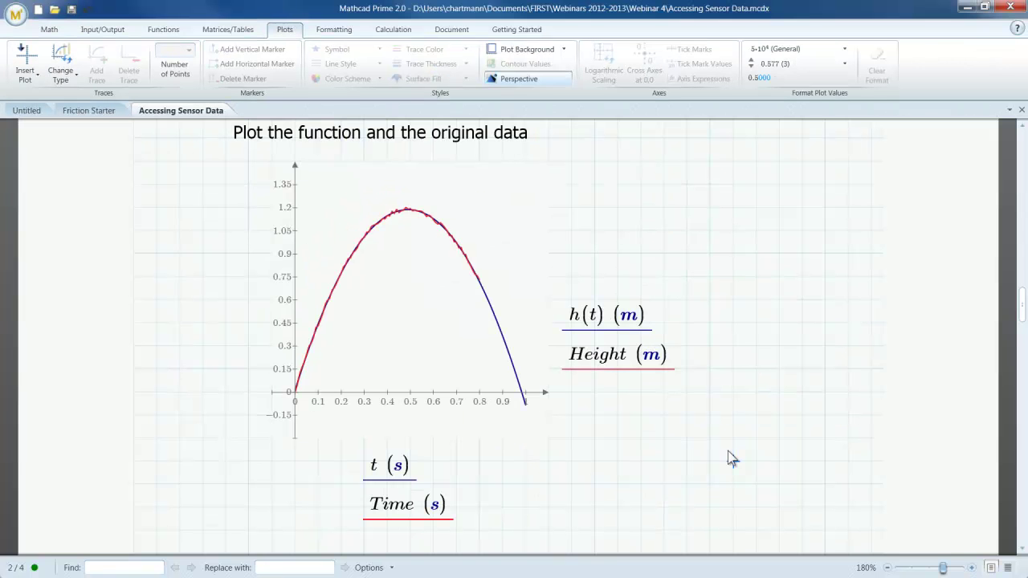
Start a definition of the function h'(t) under the heading Generating Velocity and Acceleration Functions.
{"action": "left_click", "coordinate": [728, 452]}
{"action": "scroll", "coordinate": [735, 455], "scroll_direction": "down", "scroll_amount": 5}
{"action": "scroll", "coordinate": [735, 455], "scroll_direction": "down", "scroll_amount": 5}
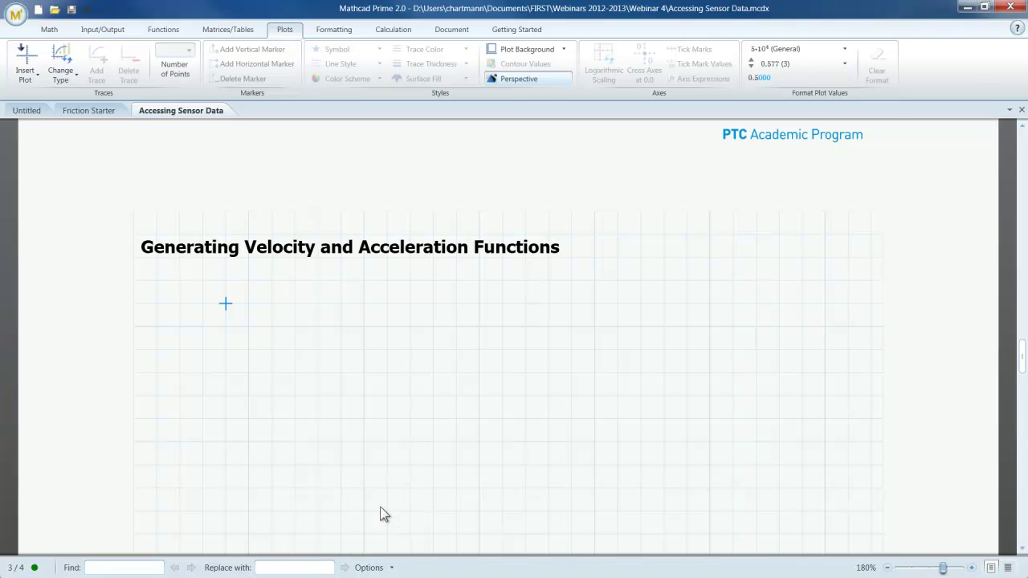
{"action": "left_click", "coordinate": [271, 394]}
{"action": "type", "text": "h'(t)"}
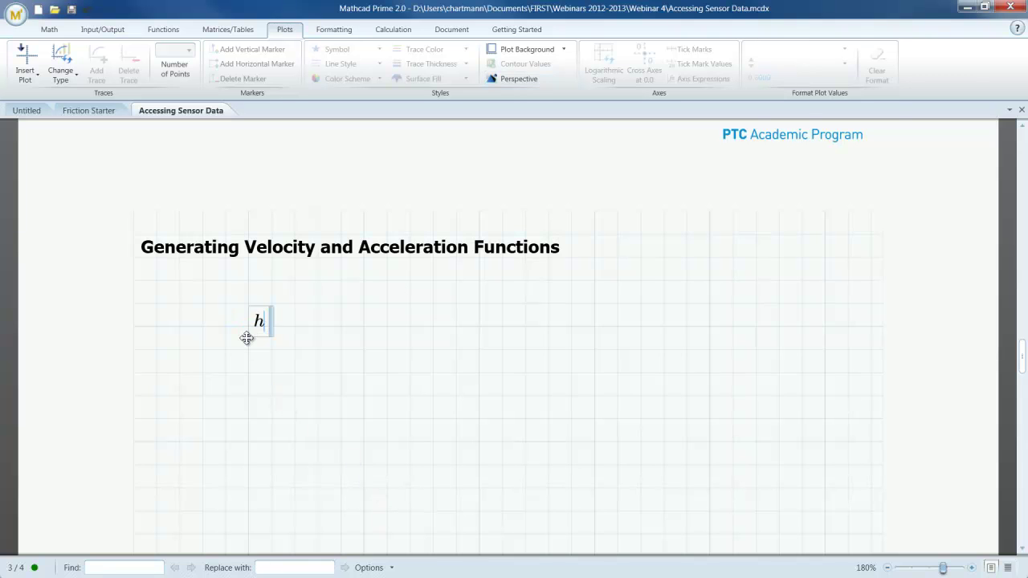
{"action": "type", "text": ":="}
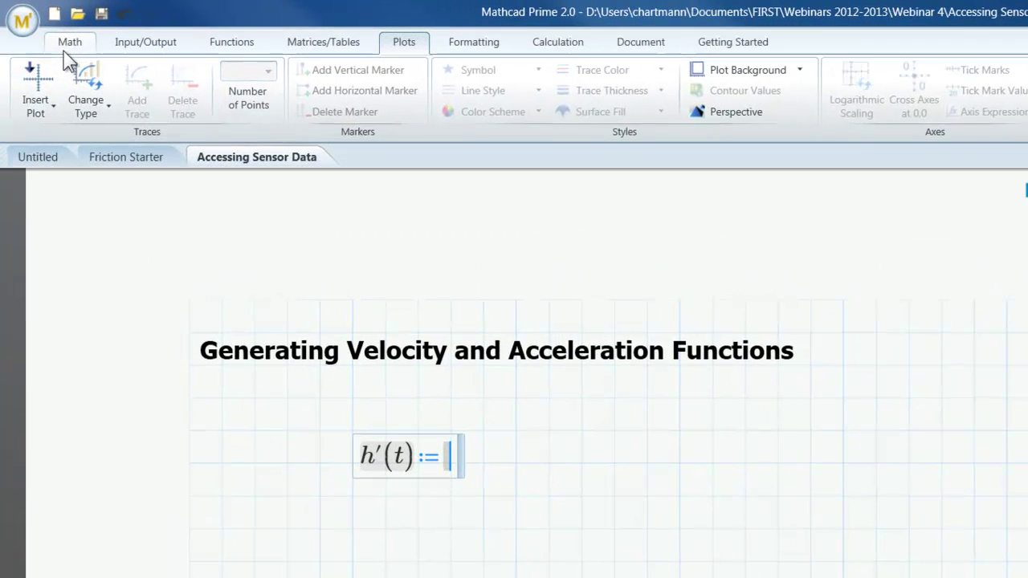
Assign h'(t) the derivative of h(t) with respect to t, using the d/dx calculus operator.
{"action": "left_click", "coordinate": [63, 50]}
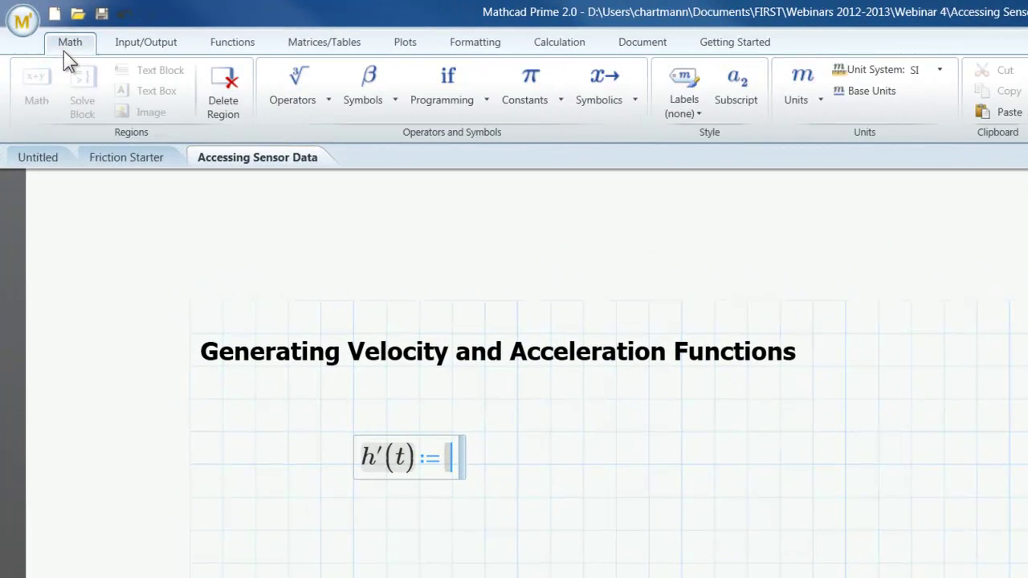
{"action": "left_click", "coordinate": [294, 108]}
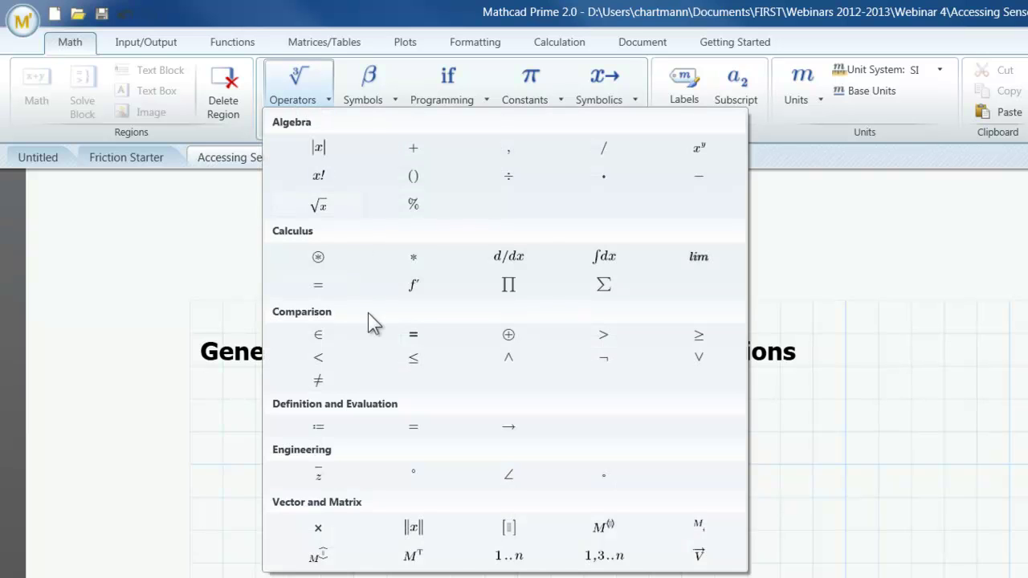
{"action": "left_click", "coordinate": [510, 257]}
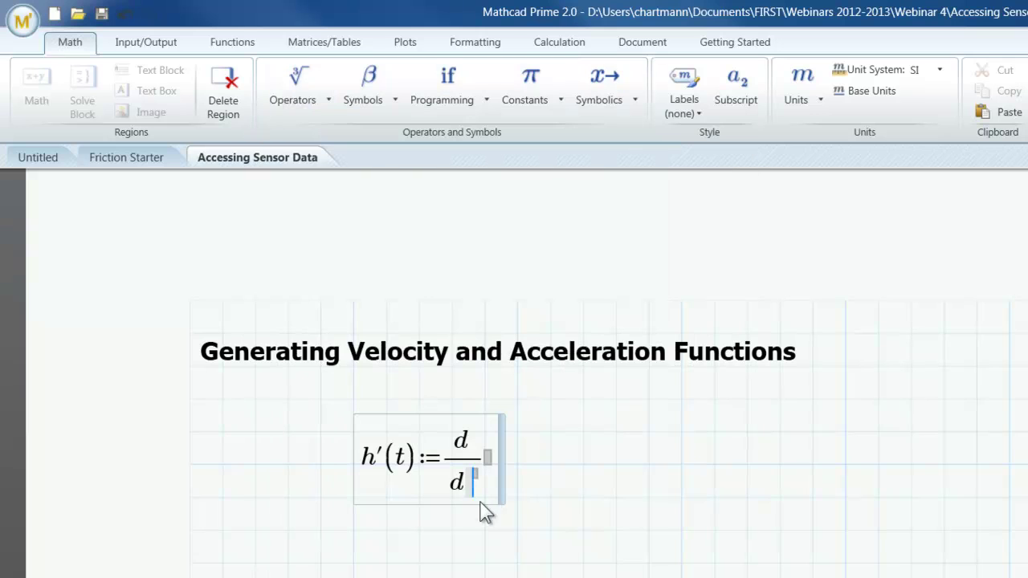
{"action": "type", "text": "t "}
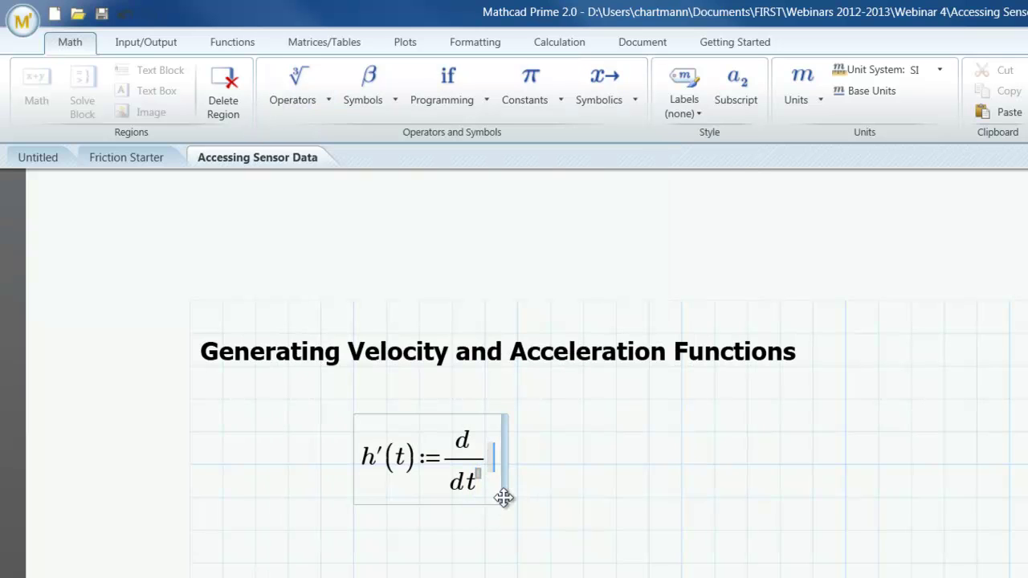
{"action": "type", "text": "h(t)"}
{"action": "left_click", "coordinate": [486, 530]}
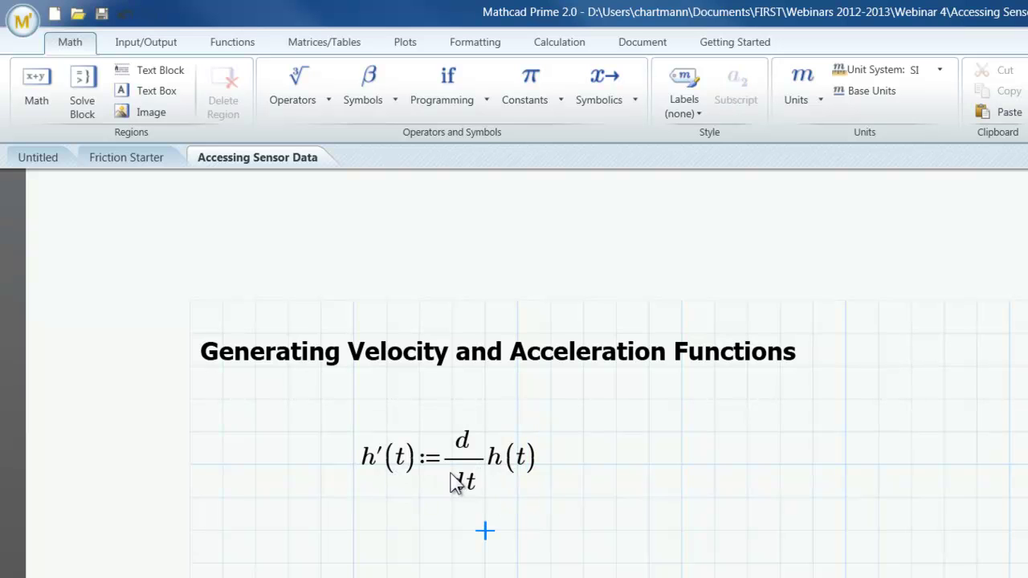
{"action": "left_click", "coordinate": [358, 567]}
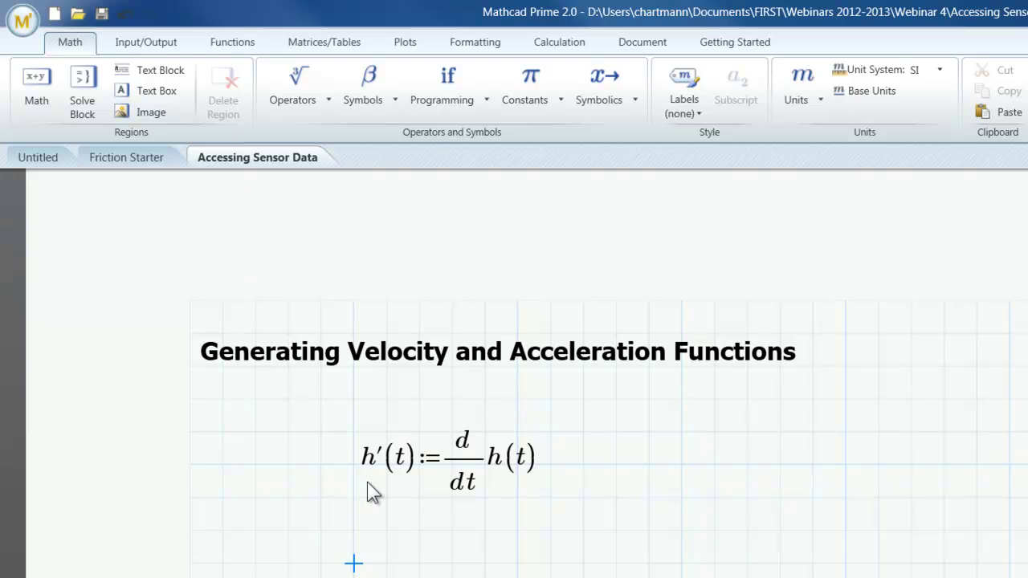
Define h''(t) below h'(t) as the derivative of h'(t) with respect to t, using the d/dx calculus operator.
{"action": "type", "text": "h''(t)"}
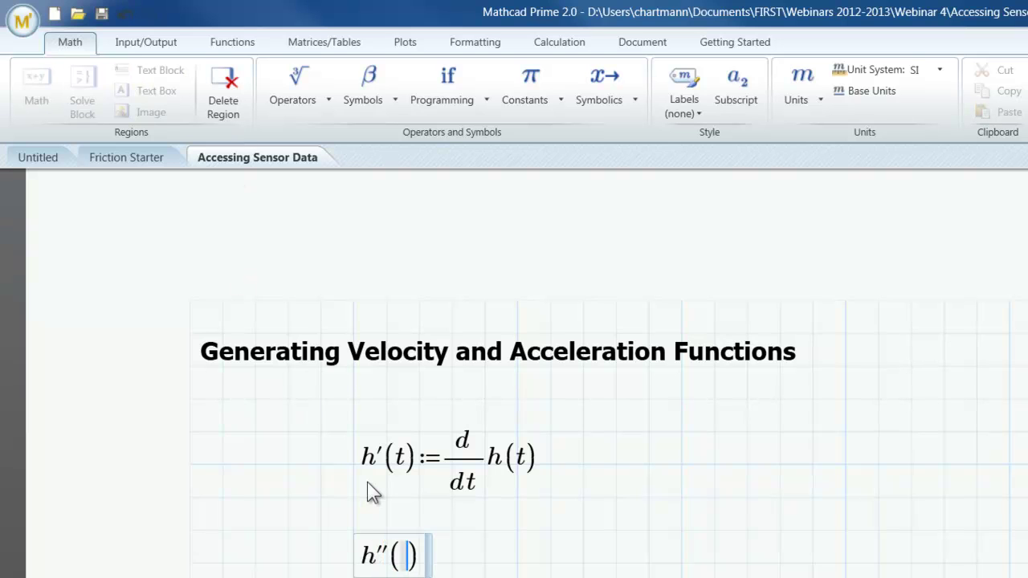
{"action": "type", "text": ":="}
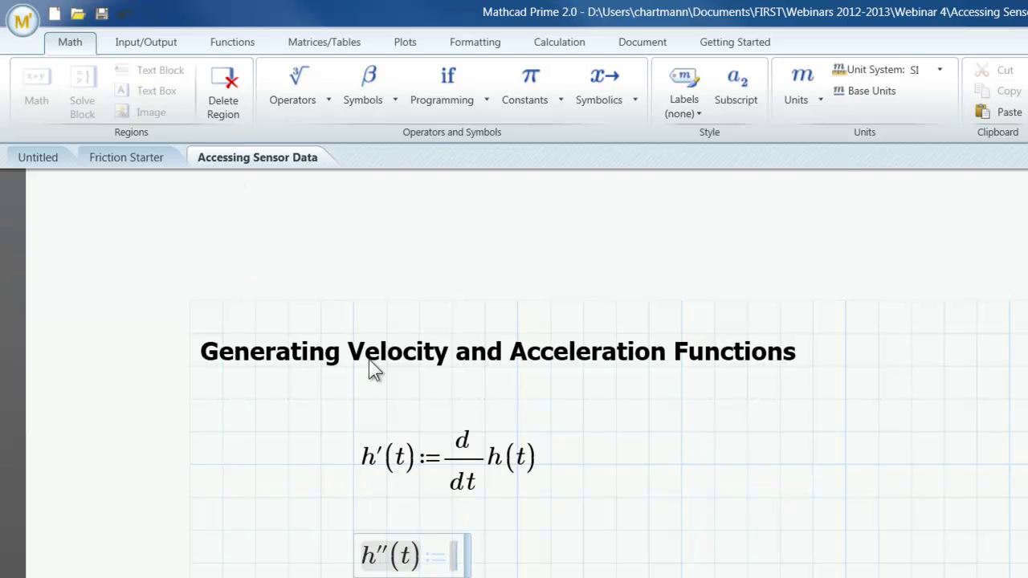
{"action": "left_click", "coordinate": [282, 82]}
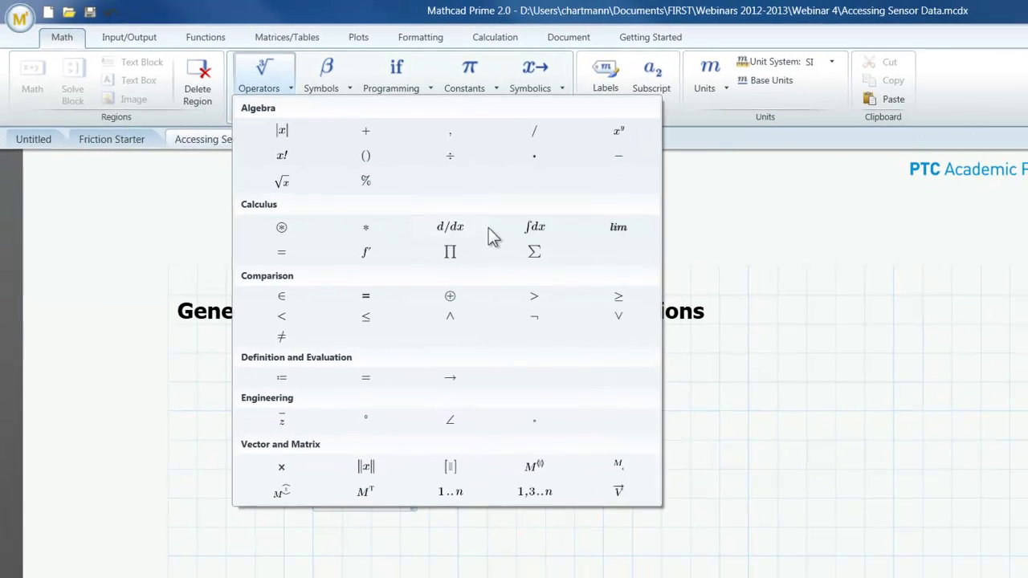
{"action": "left_click", "coordinate": [438, 220]}
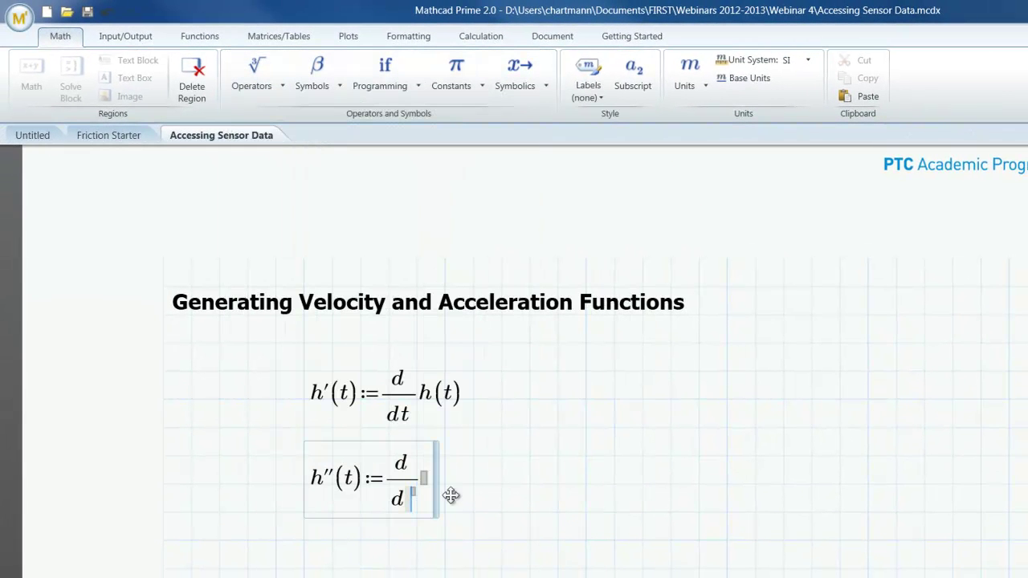
{"action": "type", "text": "t"}
{"action": "left_click", "coordinate": [424, 480]}
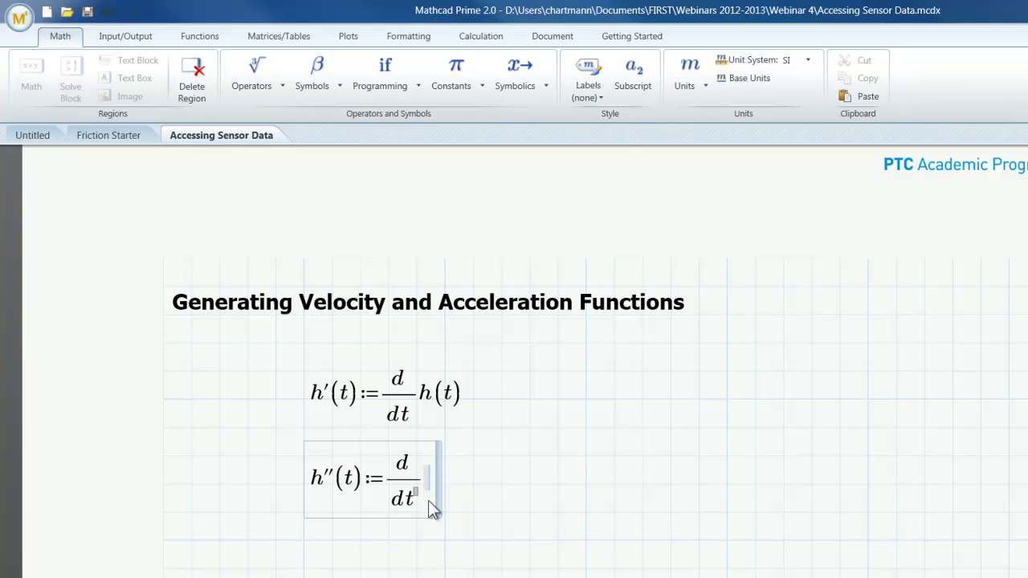
{"action": "type", "text": "h'(t)"}
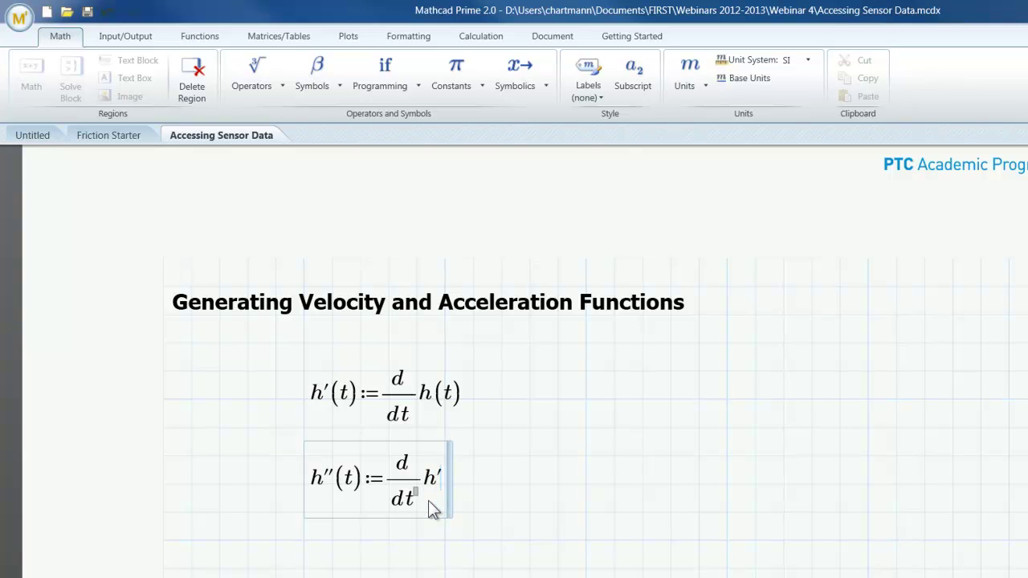
{"action": "key", "text": "Return"}
Evaluate the velocity function h'(t) at 0.5 s beside its definition.
{"action": "left_click", "coordinate": [617, 398]}
{"action": "type", "text": "h'(0.5·"}
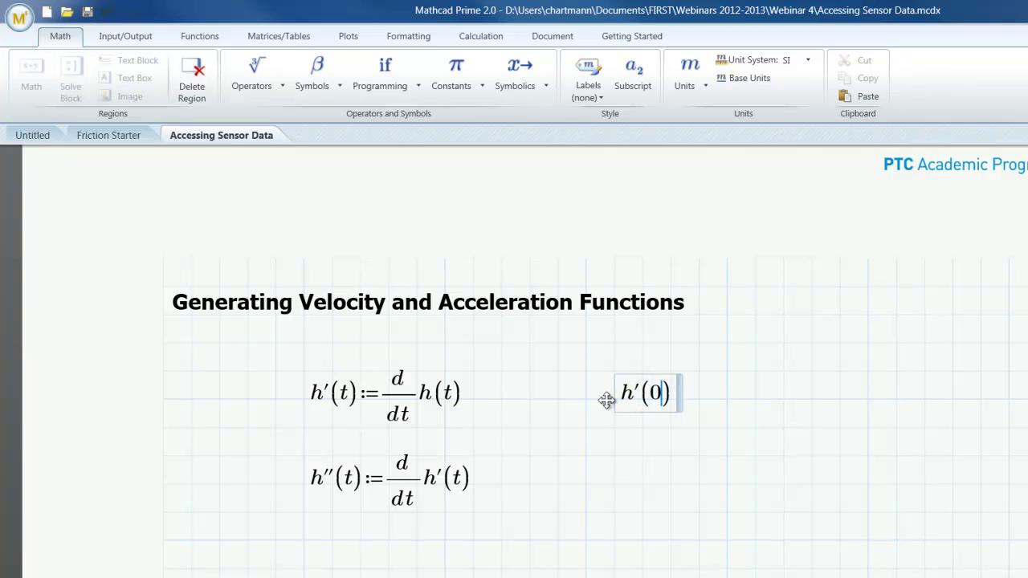
{"action": "type", "text": "s)=-0.098·m/s"}
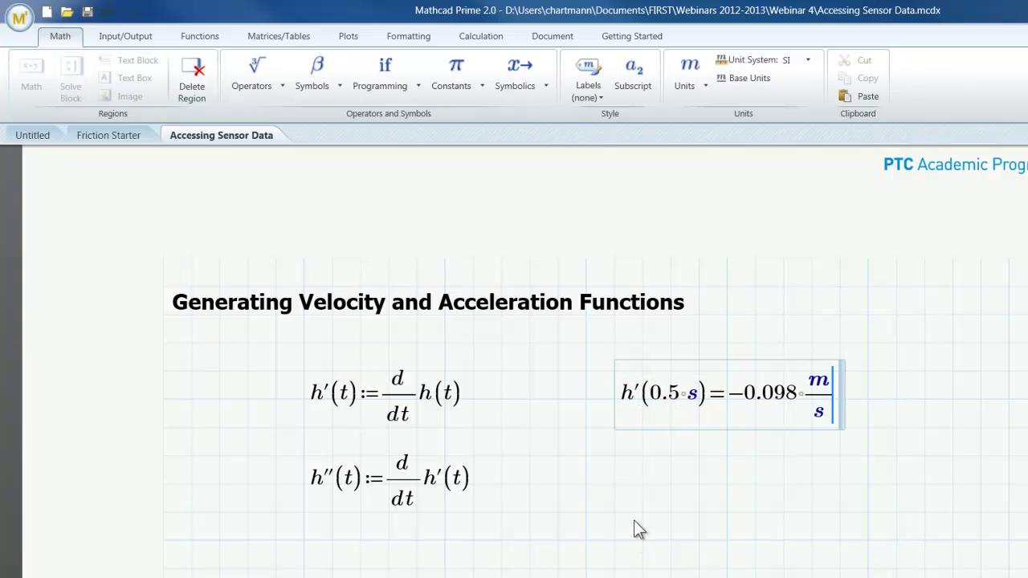
Evaluate the acceleration function h''(t) at 0.5 s beside its definition.
{"action": "left_click", "coordinate": [616, 486]}
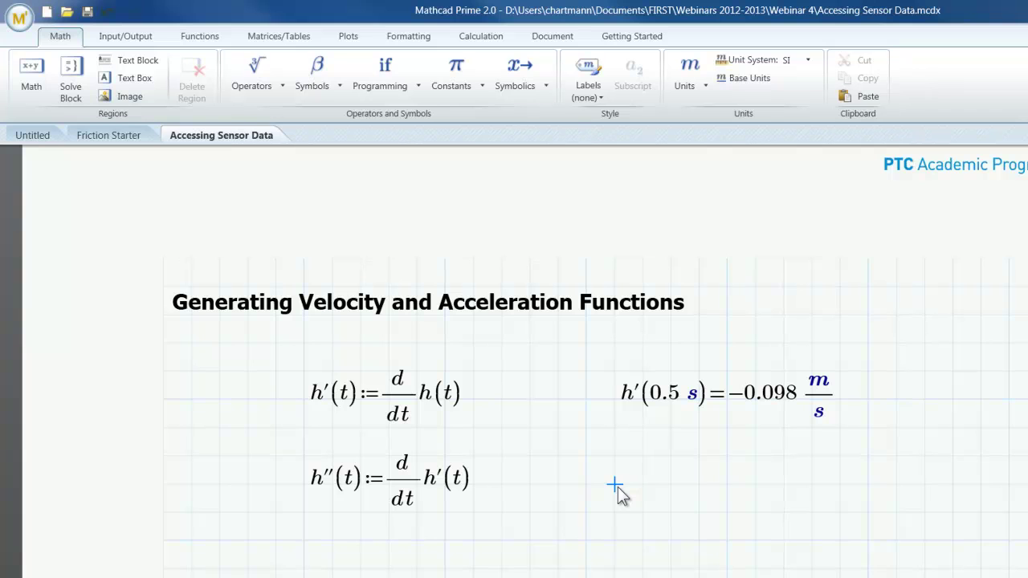
{"action": "type", "text": "h''(0."}
{"action": "type", "text": "5"}
{"action": "type", "text": "*s="}
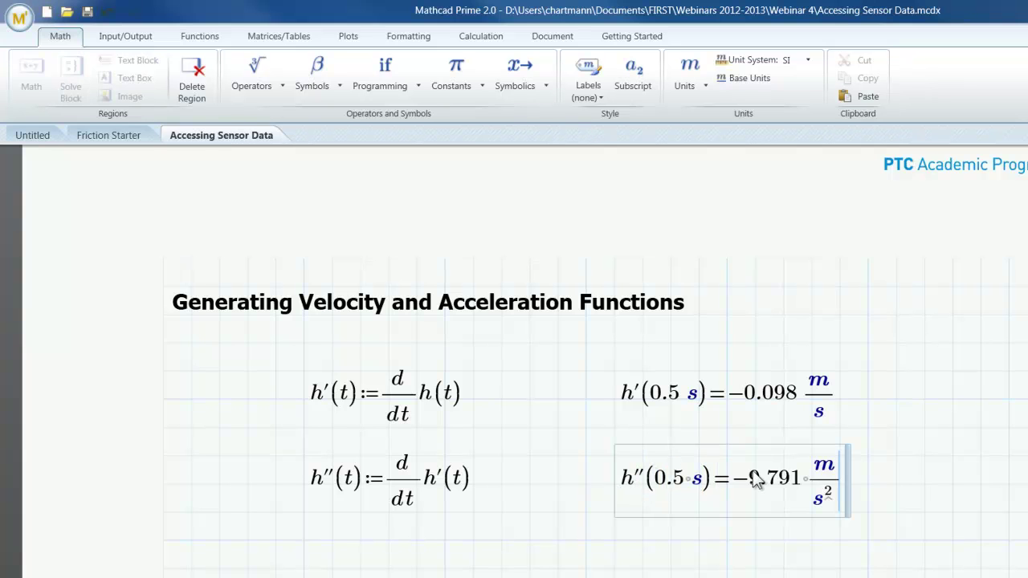
{"action": "left_click", "coordinate": [698, 411]}
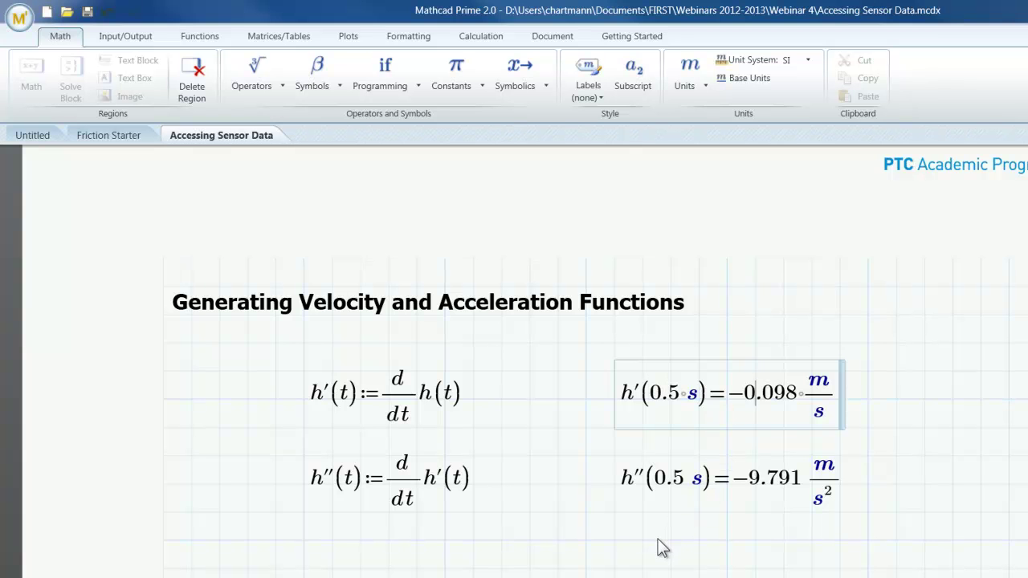
Remove the blank space between the derivative definitions and the heading Plot of Height v Time, Velocity v Time, and Acceleration v Time.
{"action": "left_click", "coordinate": [241, 530]}
{"action": "scroll", "coordinate": [241, 530], "scroll_direction": "down", "scroll_amount": 3}
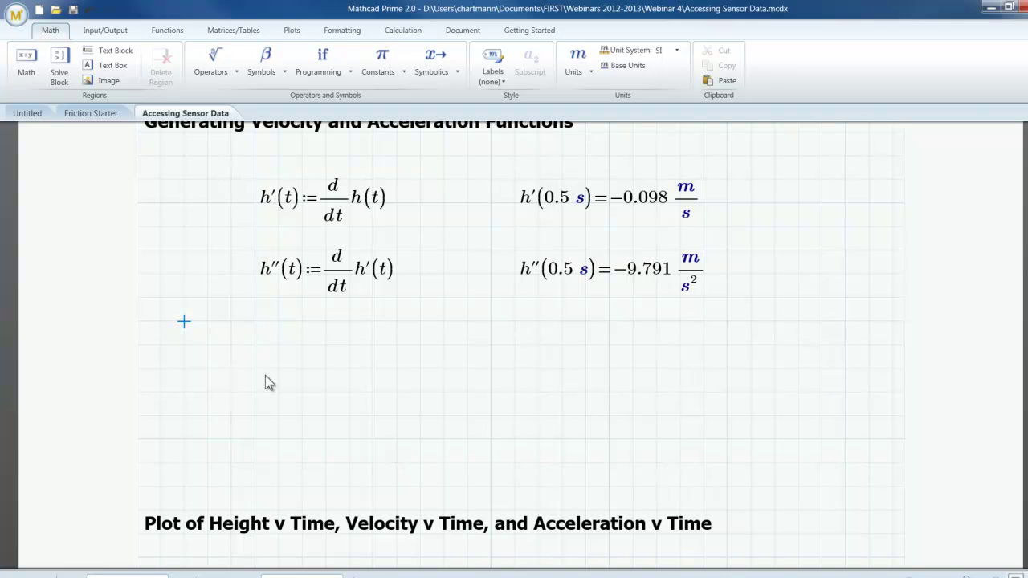
{"action": "right_click", "coordinate": [182, 319]}
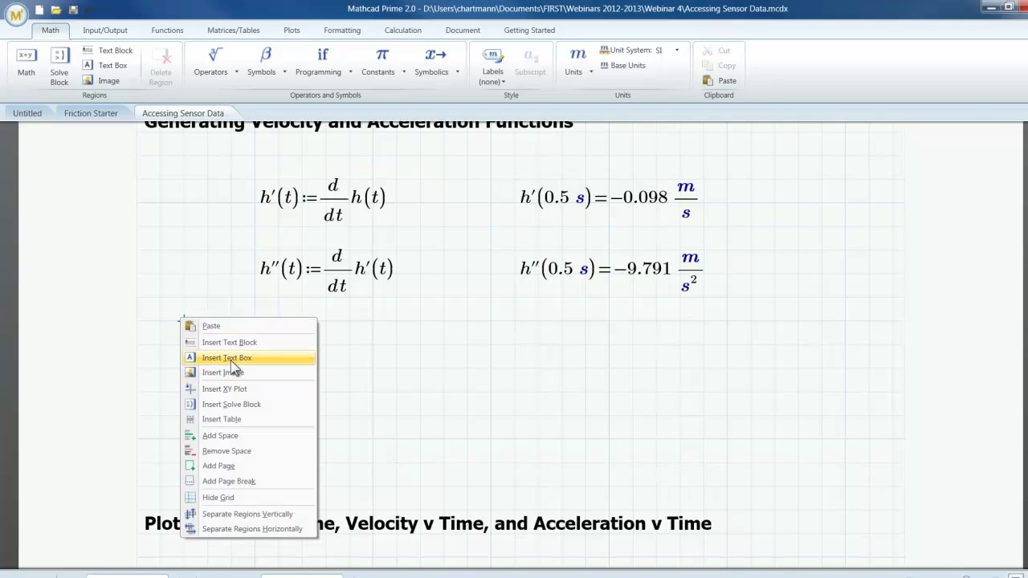
{"action": "left_click", "coordinate": [223, 451]}
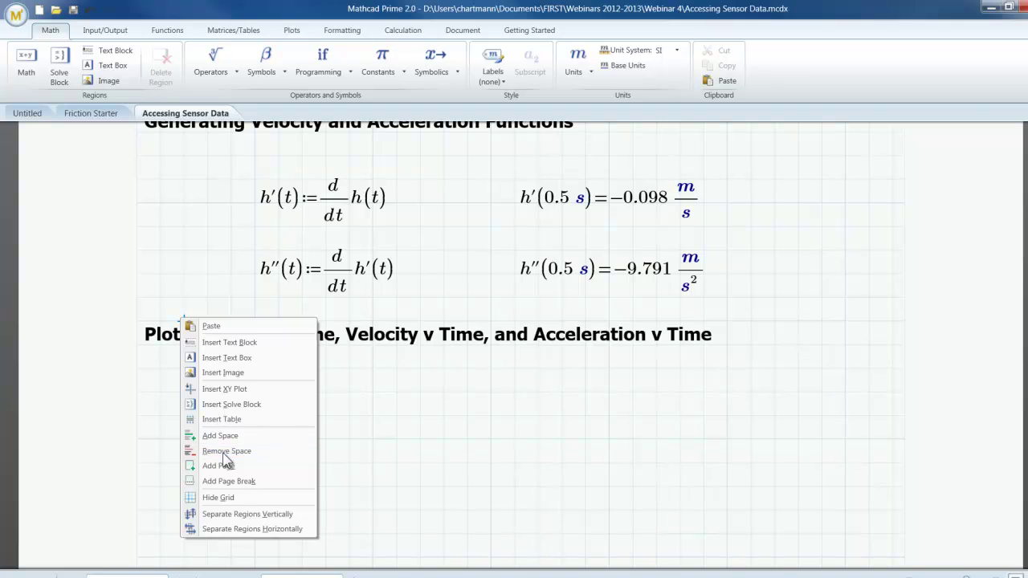
{"action": "left_click", "coordinate": [279, 367]}
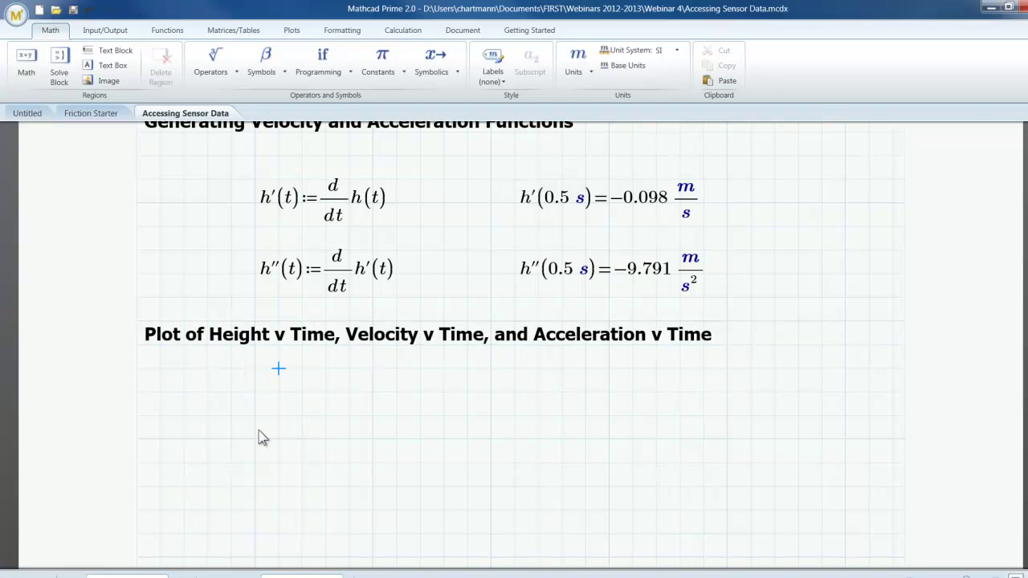
Insert an XY plot under the heading Plot of Height v Time, Velocity v Time, and Acceleration v Time.
{"action": "left_click", "coordinate": [228, 408]}
{"action": "left_click", "coordinate": [290, 32]}
{"action": "left_click", "coordinate": [27, 76]}
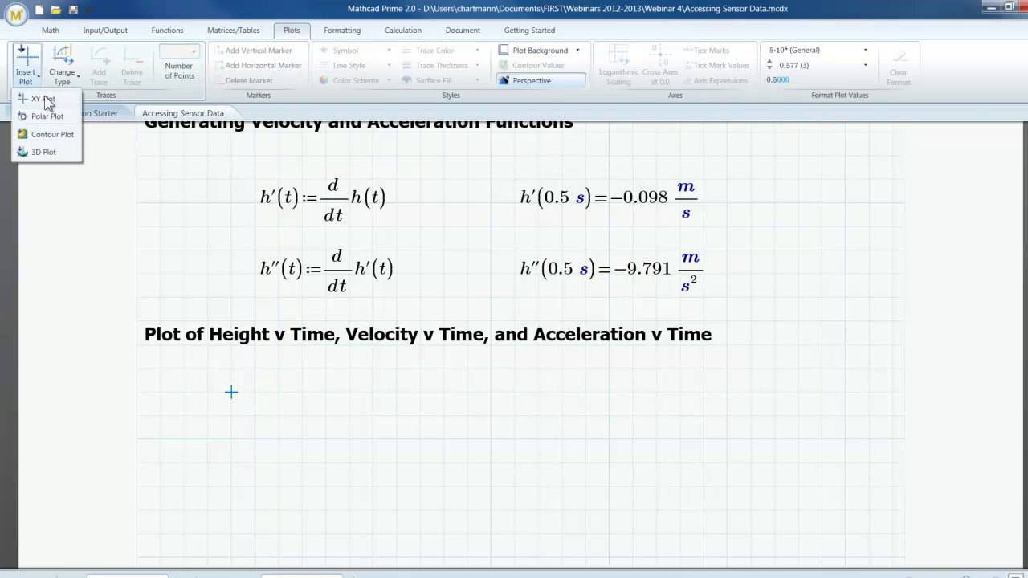
{"action": "left_click", "coordinate": [43, 99]}
{"action": "scroll", "coordinate": [453, 432], "scroll_direction": "down", "scroll_amount": 5}
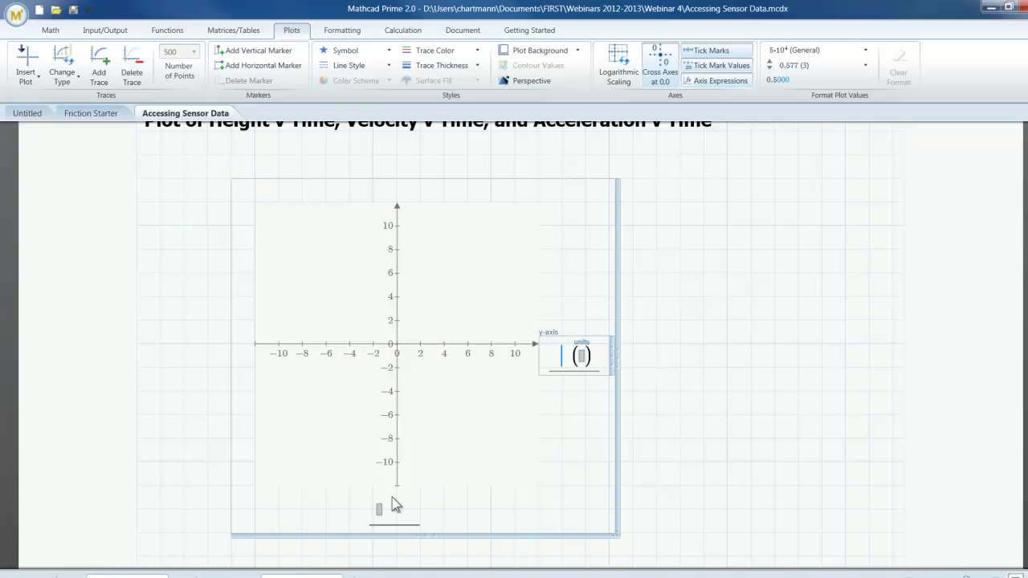
Plot h(t) in metres on the y-axis of the new plot against t on the x-axis.
{"action": "left_click", "coordinate": [380, 509]}
{"action": "type", "text": "t"}
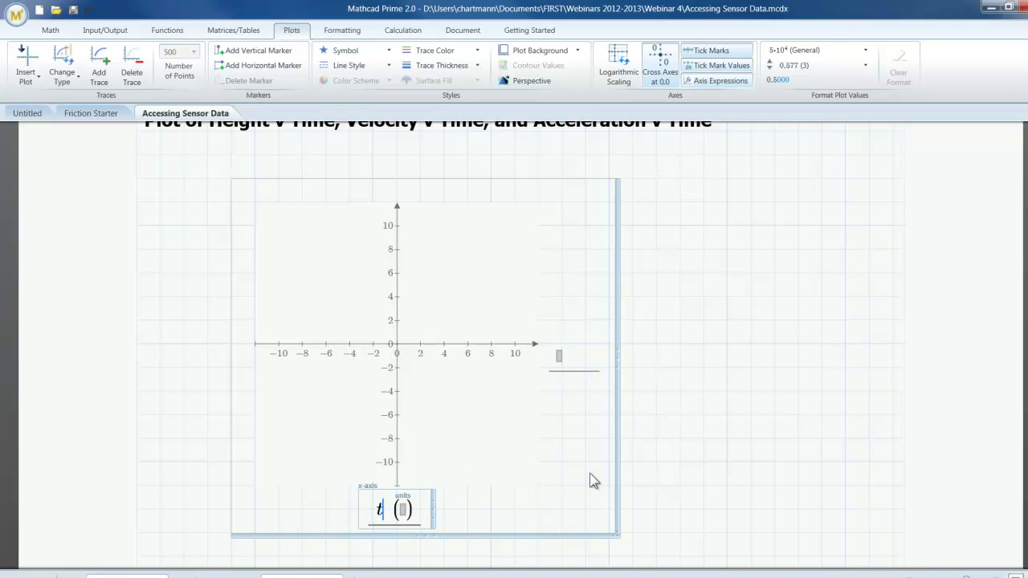
{"action": "left_click", "coordinate": [658, 462]}
{"action": "left_click", "coordinate": [559, 358]}
{"action": "type", "text": "h(t"}
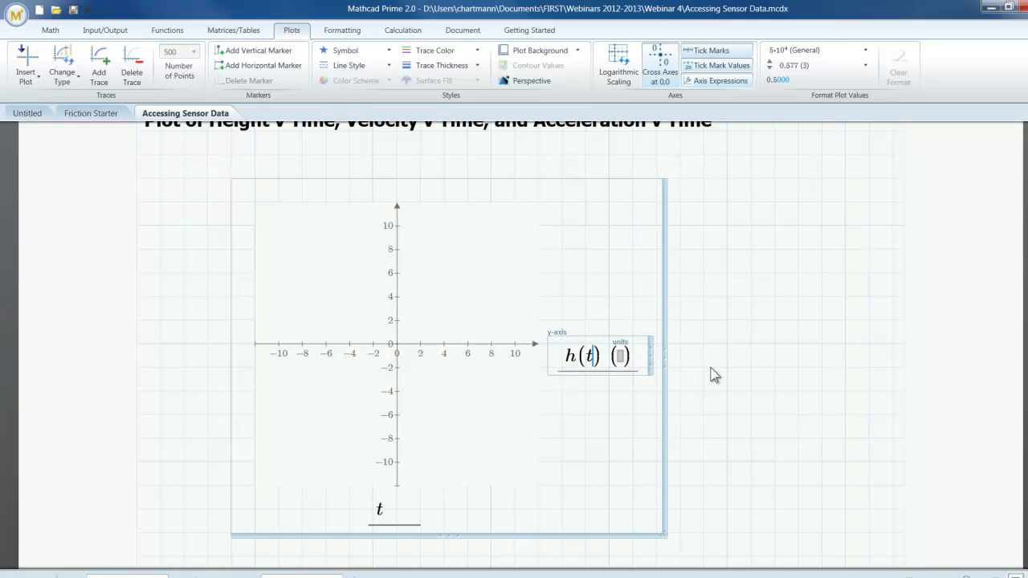
{"action": "type", "text": ") (m)"}
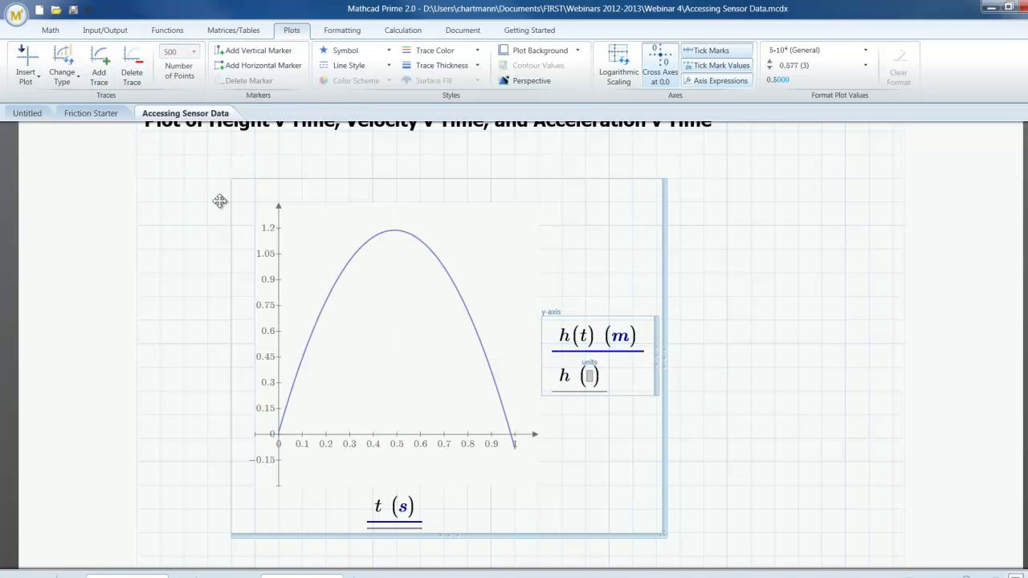